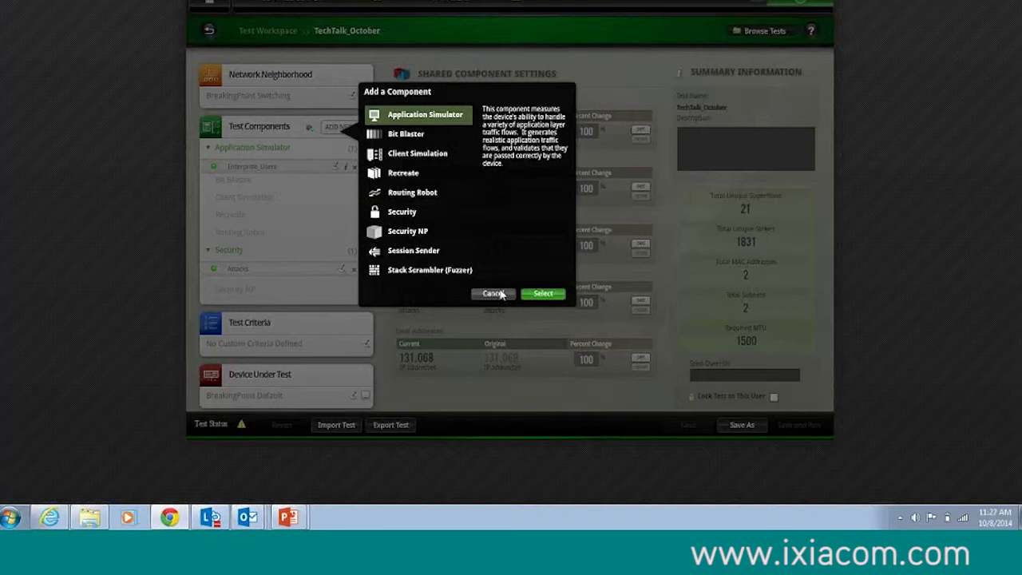
Close the component selection without adding one and view the Application Data results for Enterprise_Users in the test report.
{"action": "left_click", "coordinate": [494, 294]}
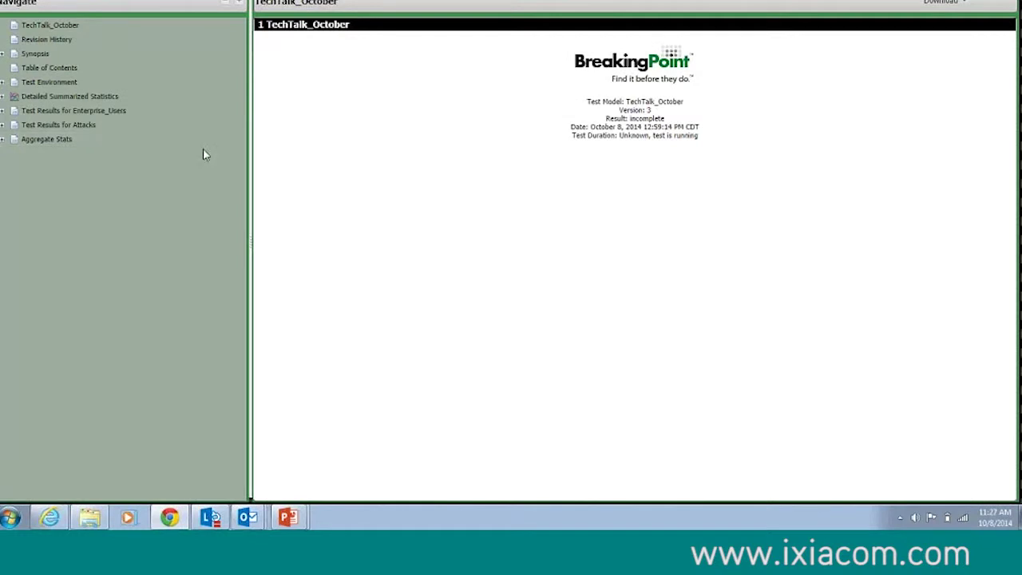
{"action": "left_click", "coordinate": [3, 111]}
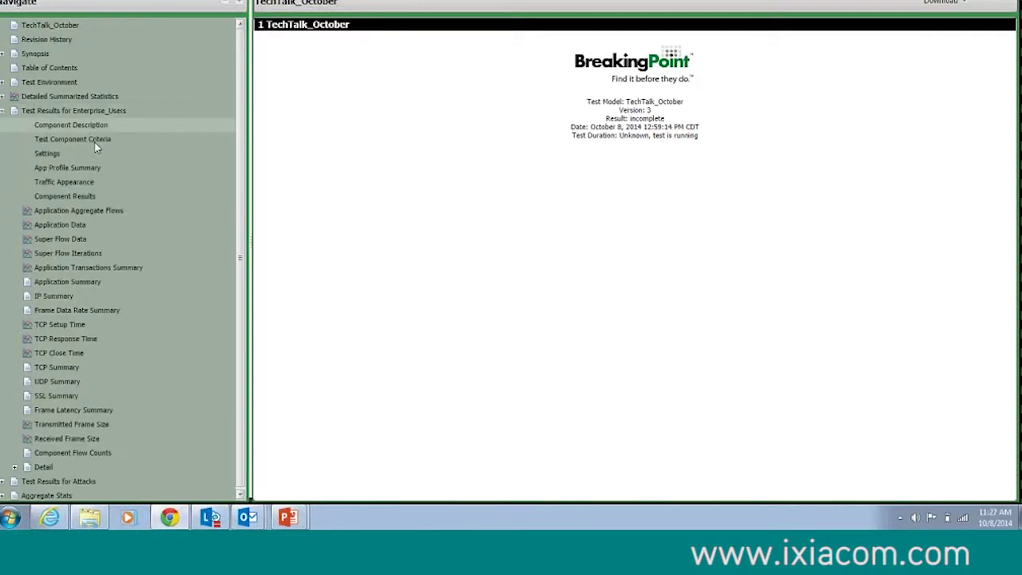
{"action": "left_click", "coordinate": [67, 223]}
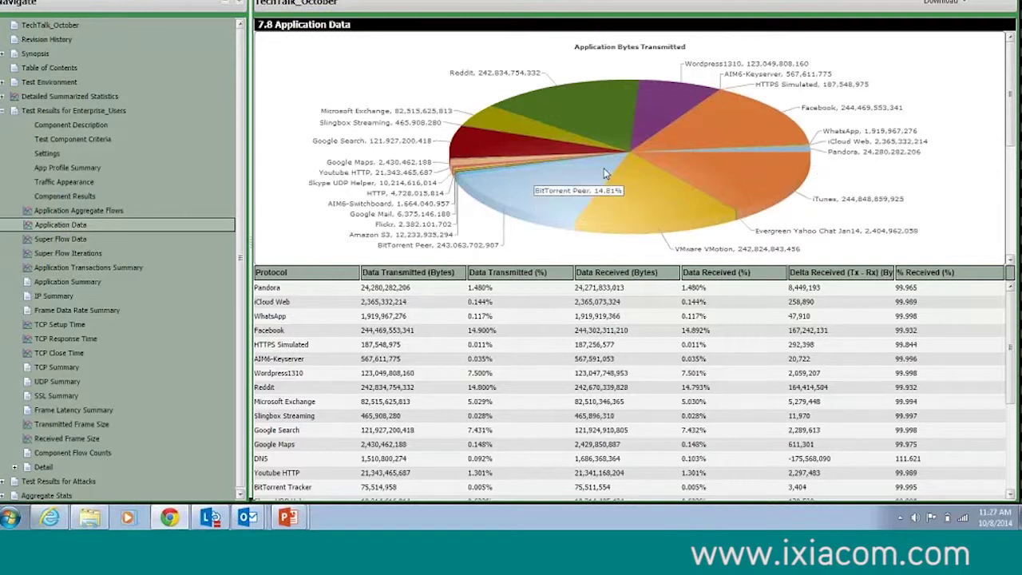
{"action": "mouse_move", "coordinate": [695, 125]}
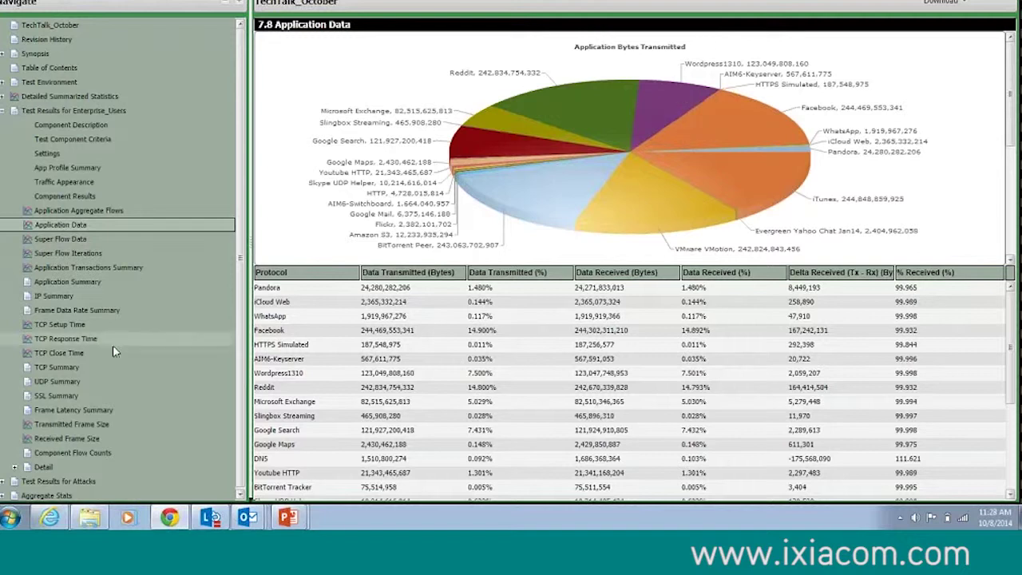
View the Pandora application transaction rates in the detailed test results for Enterprise_Users.
{"action": "scroll", "coordinate": [117, 324], "scroll_direction": "down", "scroll_amount": 1}
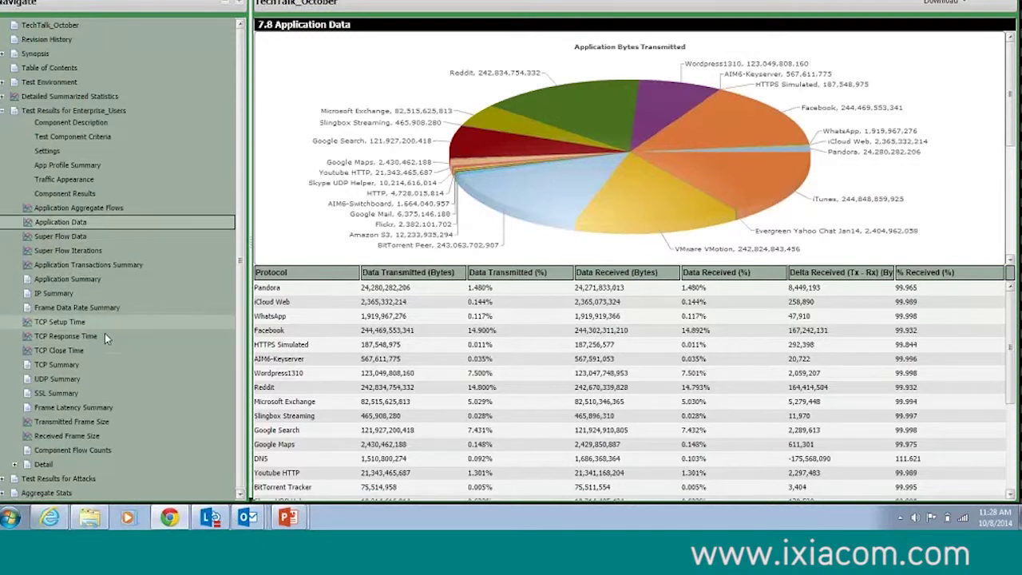
{"action": "left_click", "coordinate": [15, 464]}
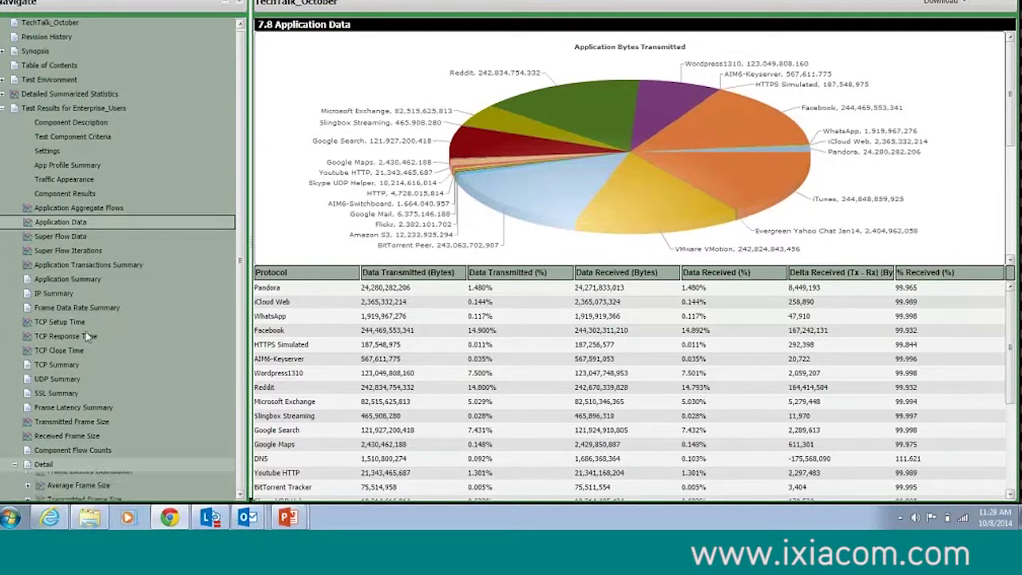
{"action": "scroll", "coordinate": [85, 331], "scroll_direction": "down", "scroll_amount": 5}
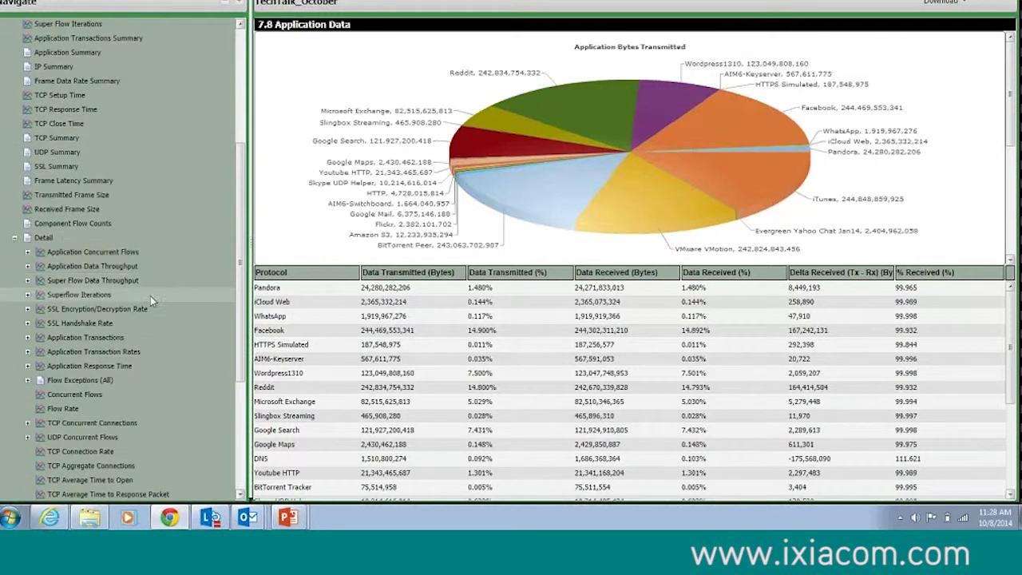
{"action": "left_click", "coordinate": [27, 352]}
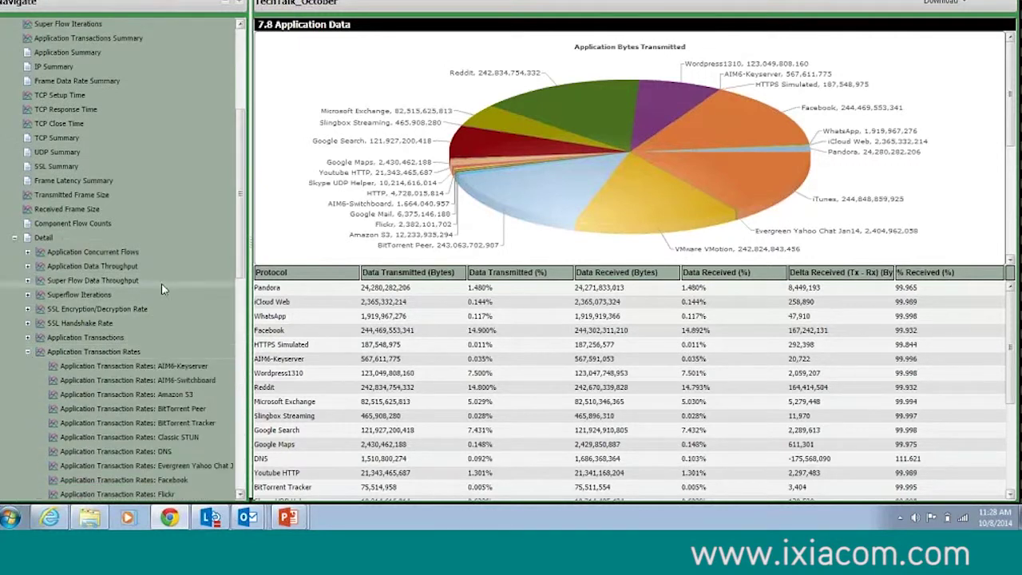
{"action": "scroll", "coordinate": [217, 274], "scroll_direction": "down", "scroll_amount": 2}
{"action": "scroll", "coordinate": [220, 274], "scroll_direction": "down", "scroll_amount": 1}
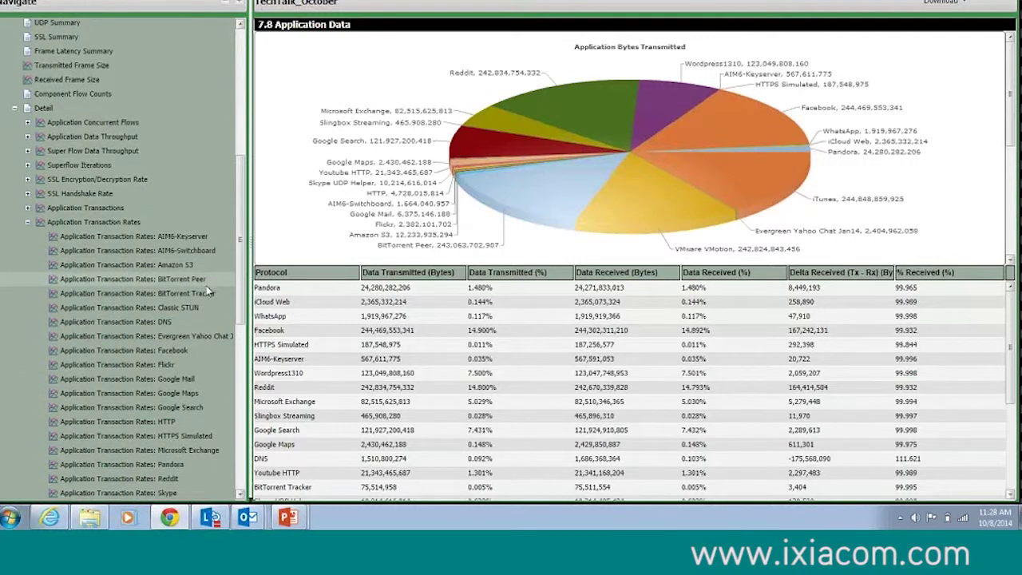
{"action": "scroll", "coordinate": [212, 284], "scroll_direction": "down", "scroll_amount": 2}
{"action": "scroll", "coordinate": [202, 299], "scroll_direction": "down", "scroll_amount": 1}
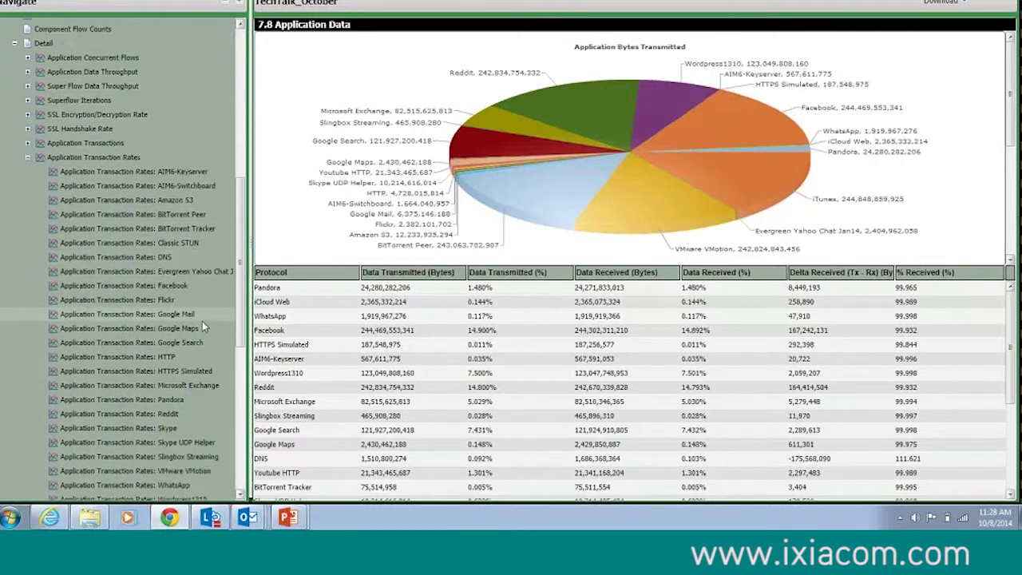
{"action": "left_click", "coordinate": [170, 399]}
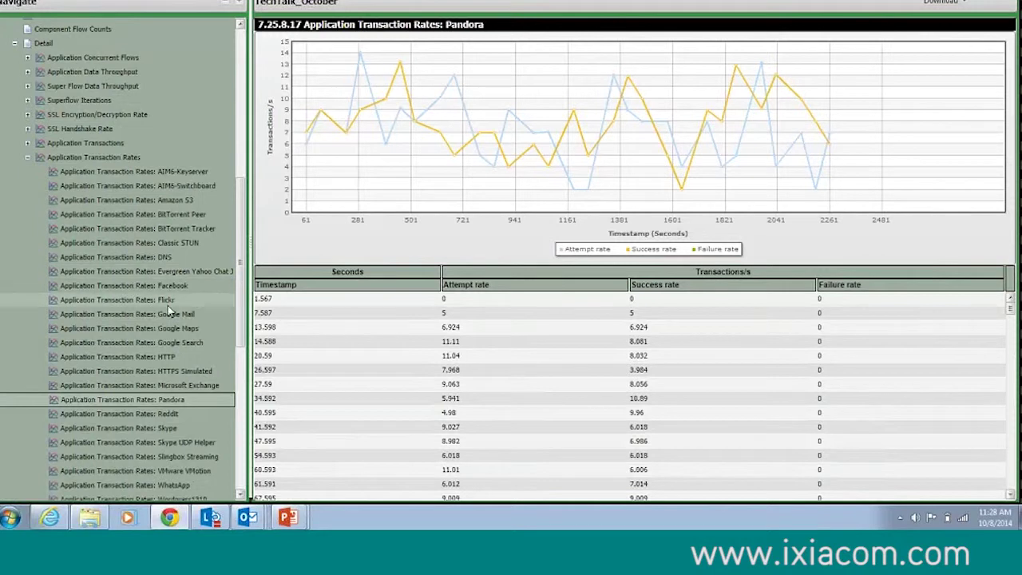
View the TCP Average Time to Open and TCP Connection Rate results in the Enterprise_Users details.
{"action": "scroll", "coordinate": [164, 308], "scroll_direction": "down", "scroll_amount": 5}
{"action": "scroll", "coordinate": [78, 338], "scroll_direction": "down", "scroll_amount": 5}
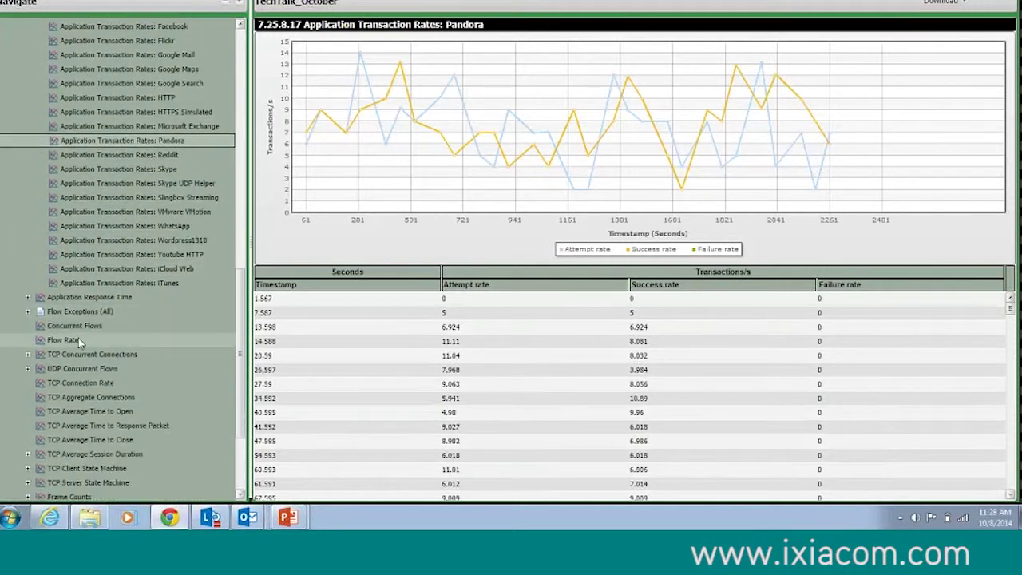
{"action": "left_click", "coordinate": [112, 285]}
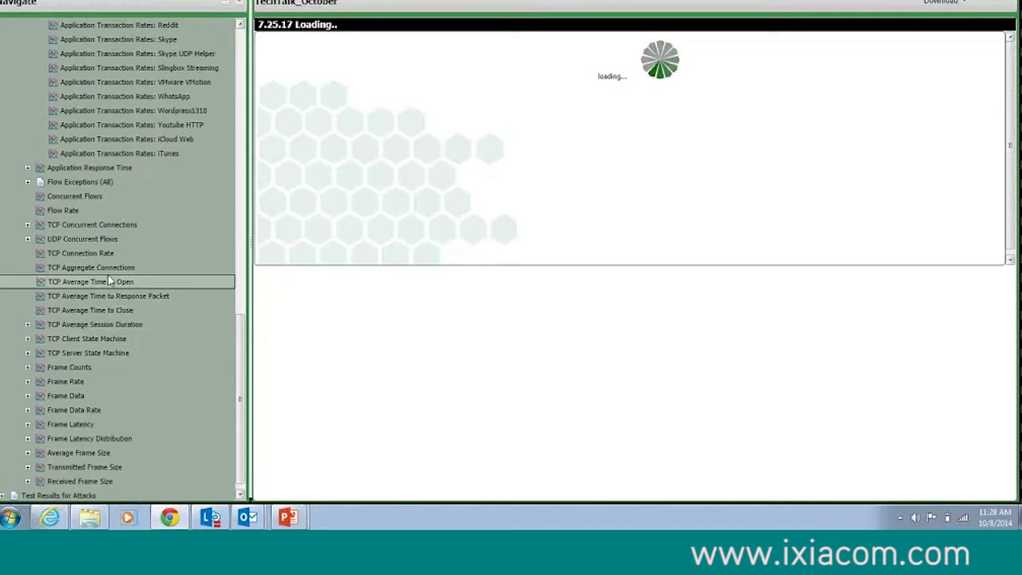
{"action": "left_click", "coordinate": [97, 255]}
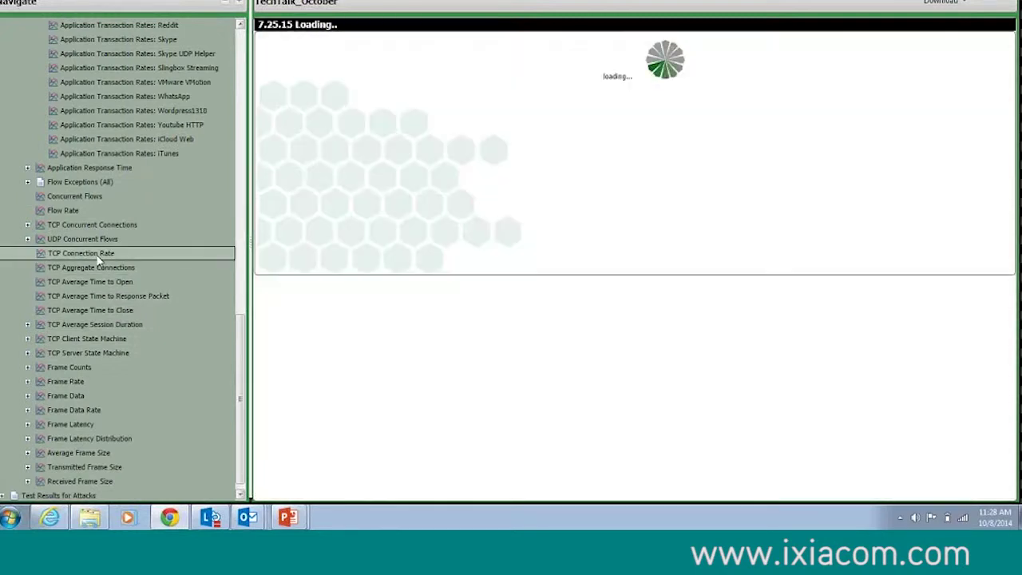
View the Frame Latency Distribution: 1 chart and table in the Enterprise_Users details.
{"action": "left_click", "coordinate": [28, 439]}
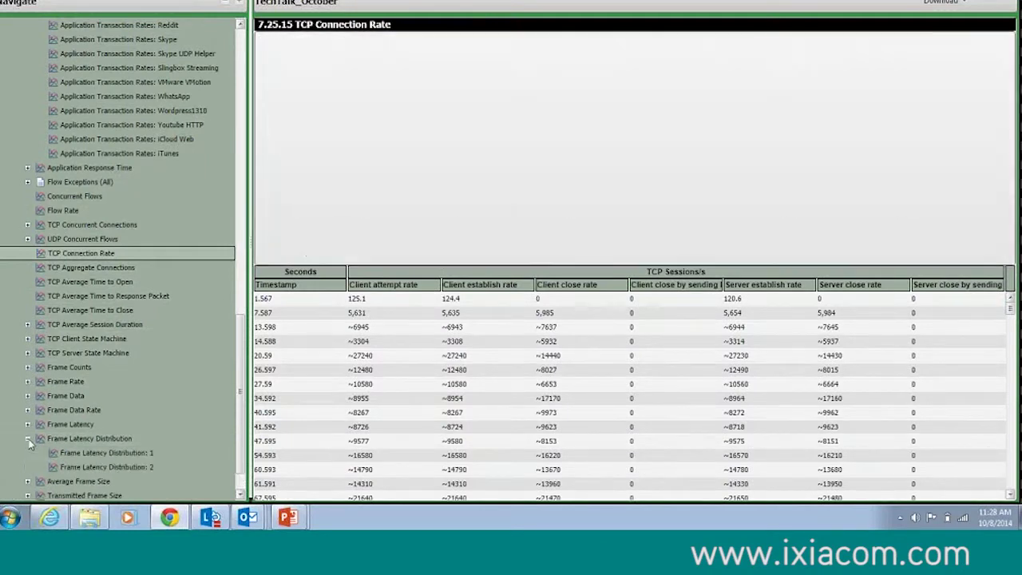
{"action": "left_click", "coordinate": [75, 451]}
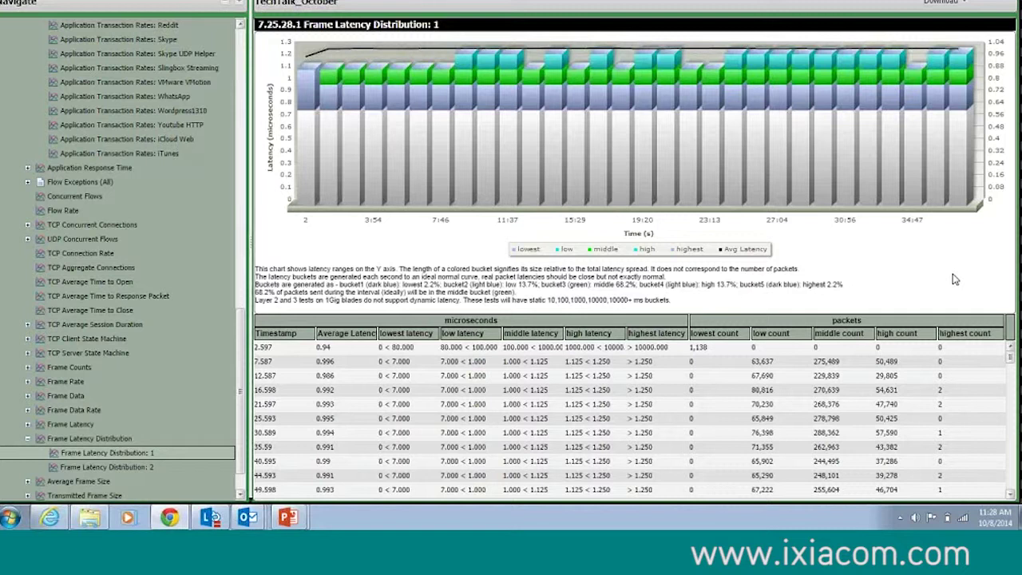
{"action": "mouse_move", "coordinate": [415, 145]}
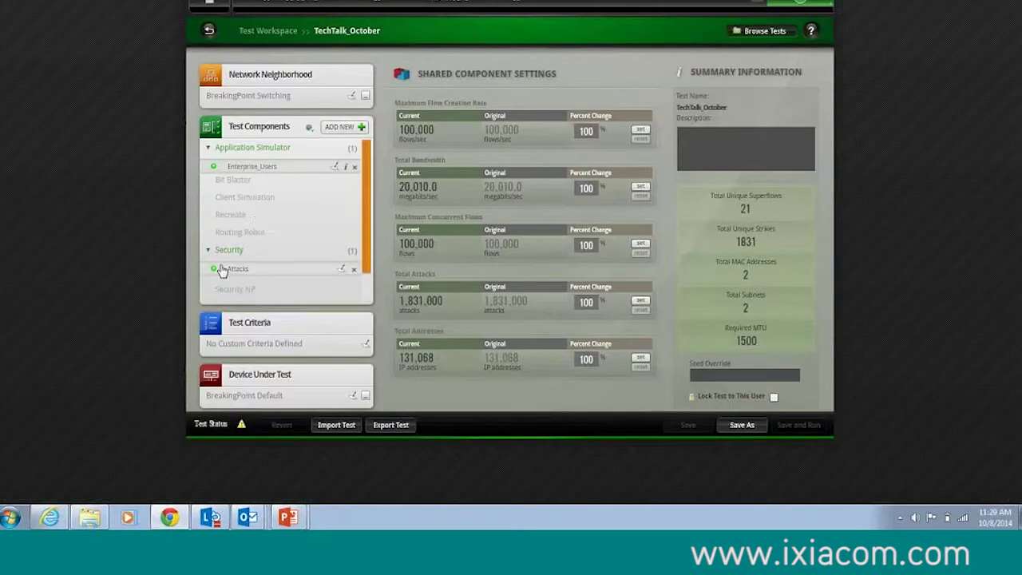
Set the Attacks security component's delay start to 10 minutes and return to the test workspace.
{"action": "left_click", "coordinate": [240, 273]}
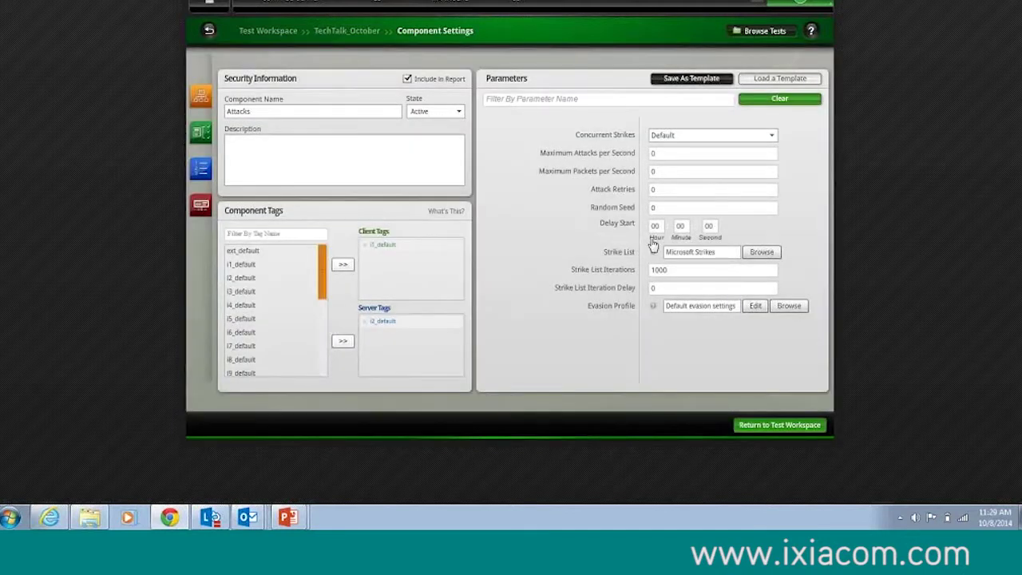
{"action": "left_click", "coordinate": [679, 226]}
{"action": "type", "text": "10"}
{"action": "left_click", "coordinate": [742, 423]}
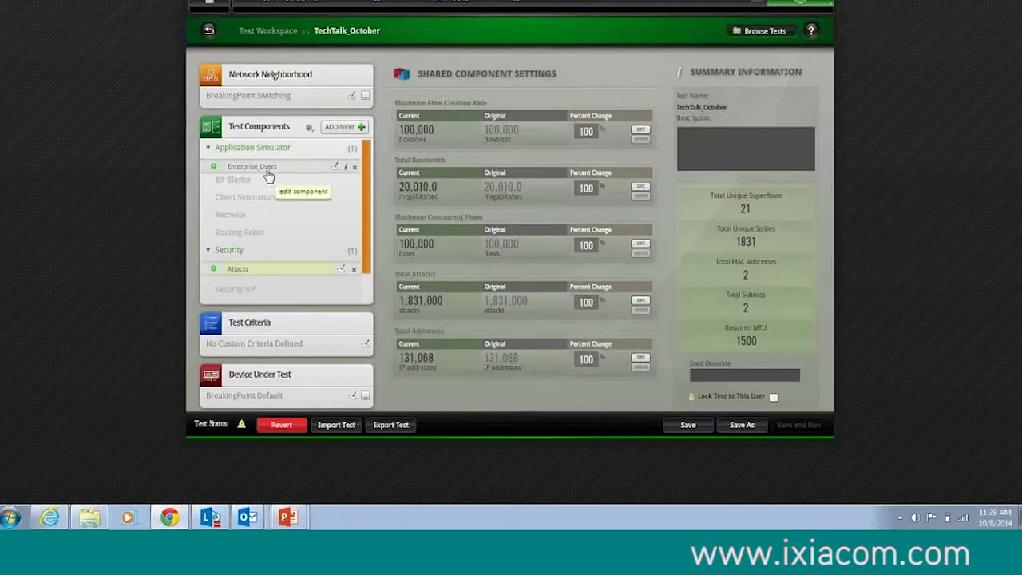
Open the Enterprise_Users component settings and examine its parameters down to the assigned application profile.
{"action": "left_click", "coordinate": [267, 170]}
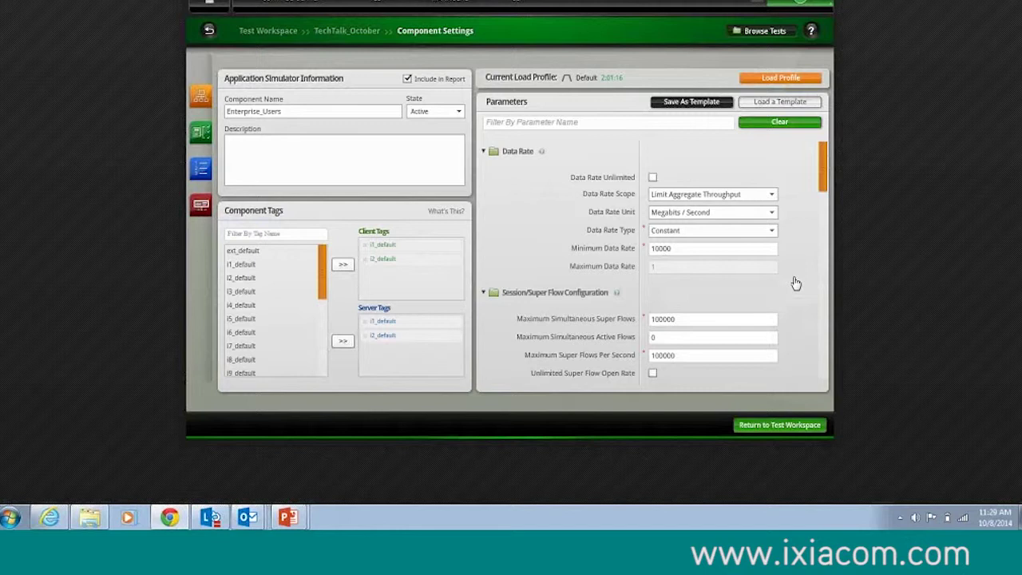
{"action": "scroll", "coordinate": [798, 300], "scroll_direction": "down", "scroll_amount": 5}
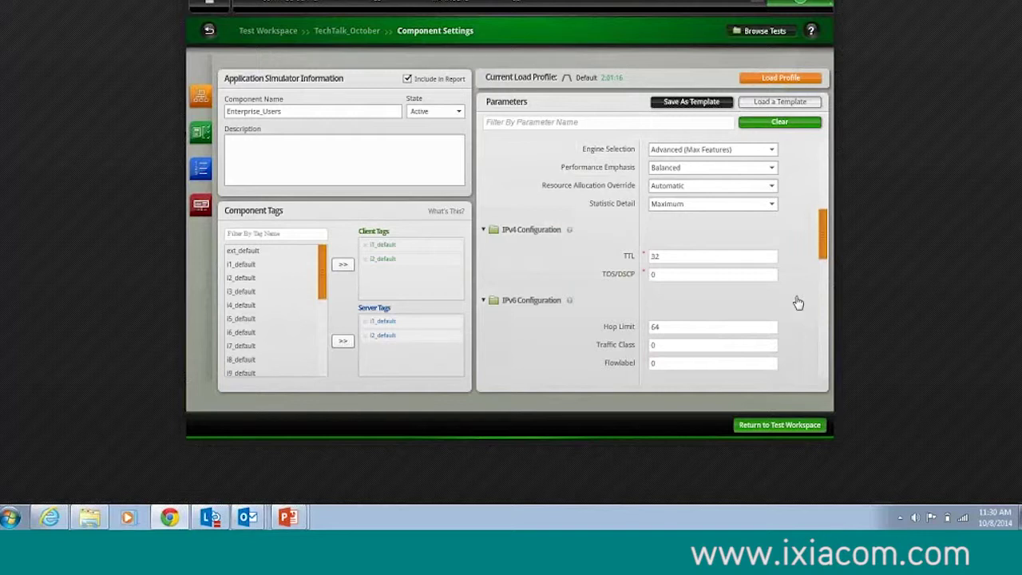
{"action": "scroll", "coordinate": [798, 302], "scroll_direction": "down", "scroll_amount": 10}
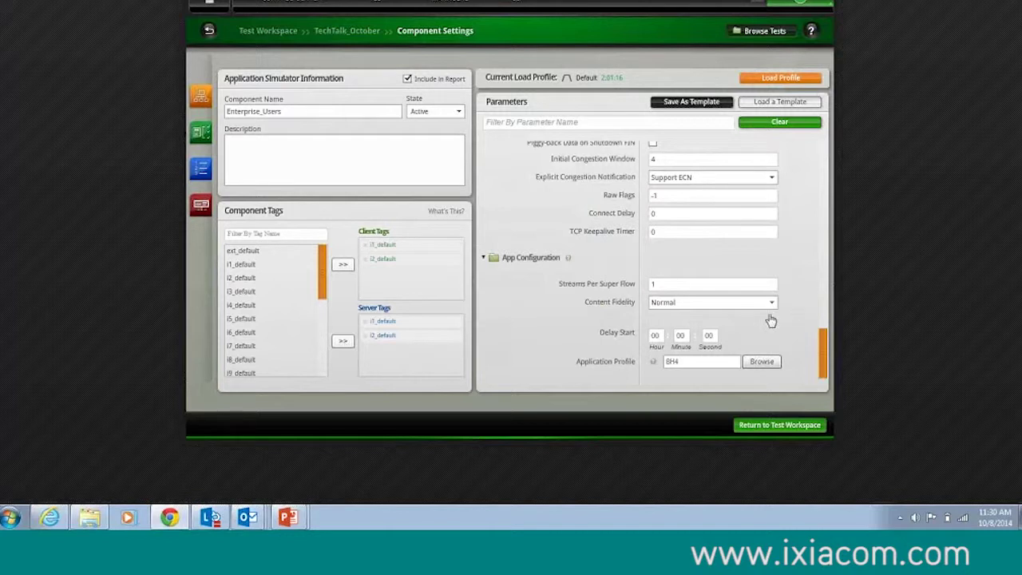
{"action": "left_click", "coordinate": [681, 361]}
{"action": "mouse_move", "coordinate": [638, 341]}
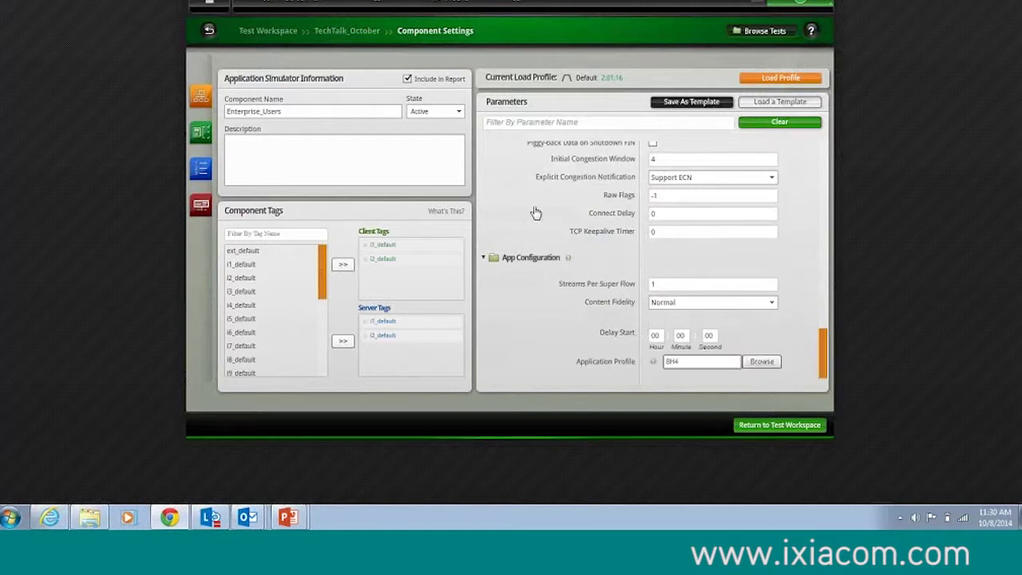
Search the application profiles for BH4 and open that profile to view its associated super flows.
{"action": "left_click", "coordinate": [452, 2]}
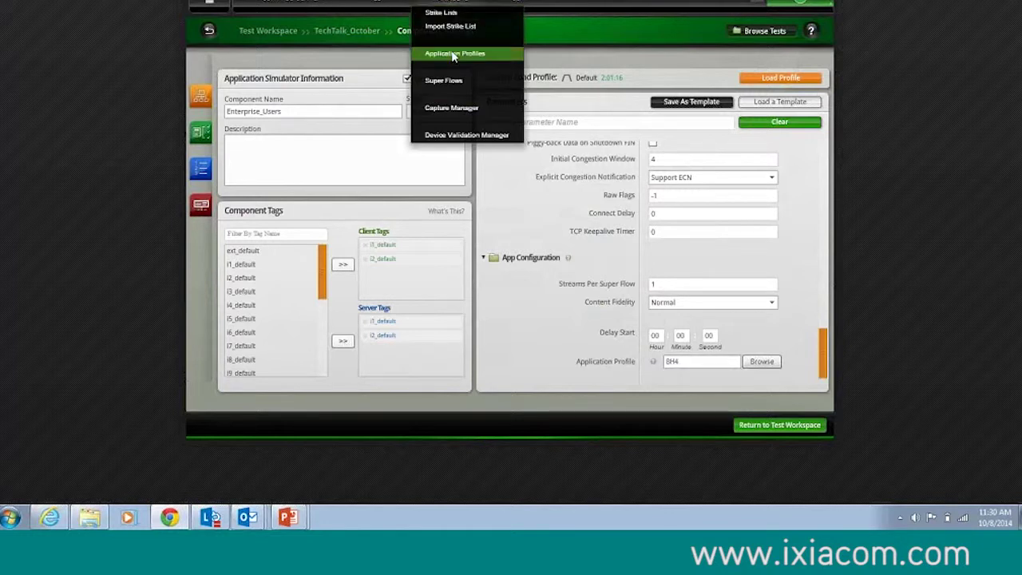
{"action": "left_click", "coordinate": [452, 55]}
{"action": "left_click", "coordinate": [506, 236]}
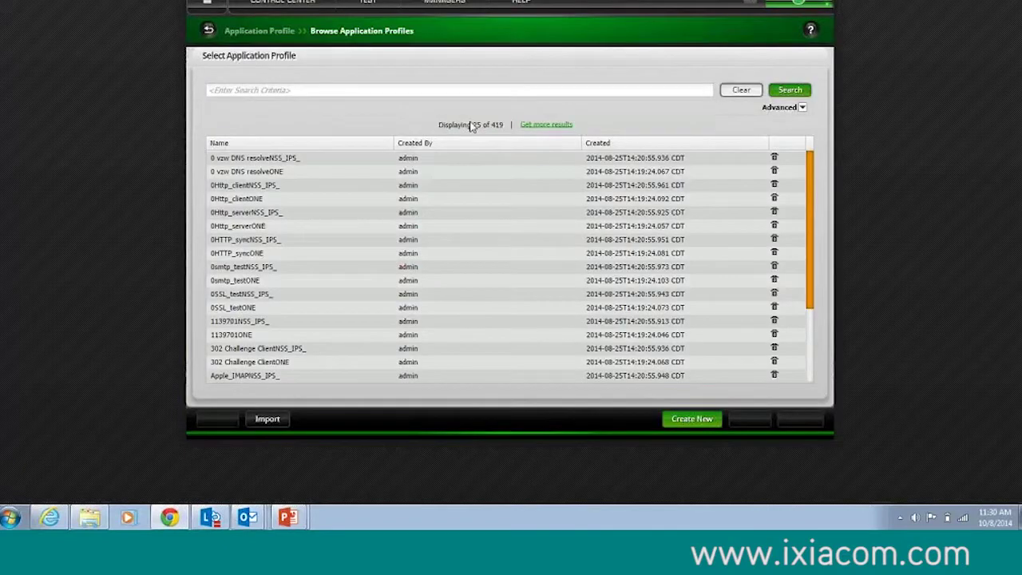
{"action": "left_click", "coordinate": [461, 89]}
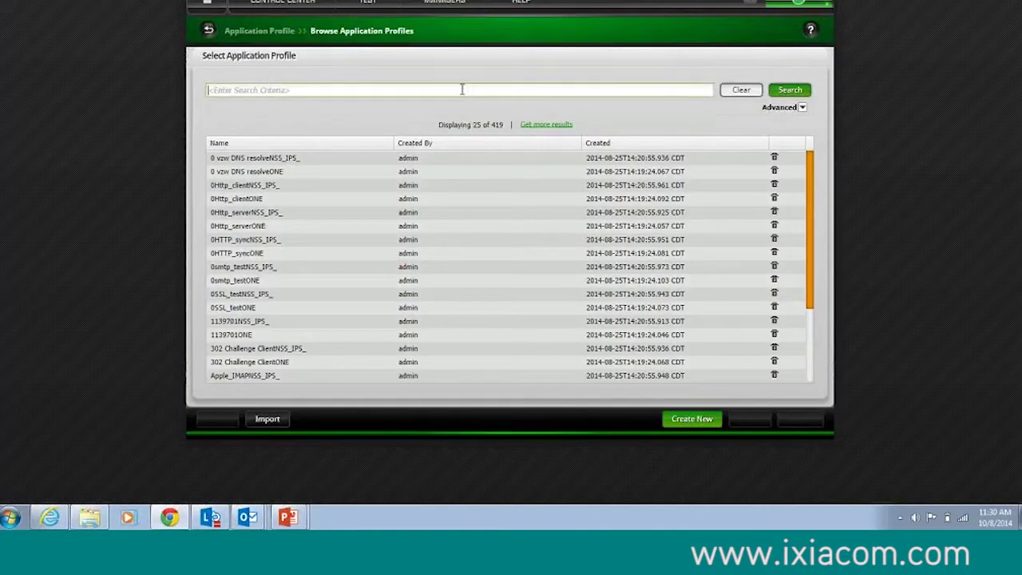
{"action": "type", "text": "BH4"}
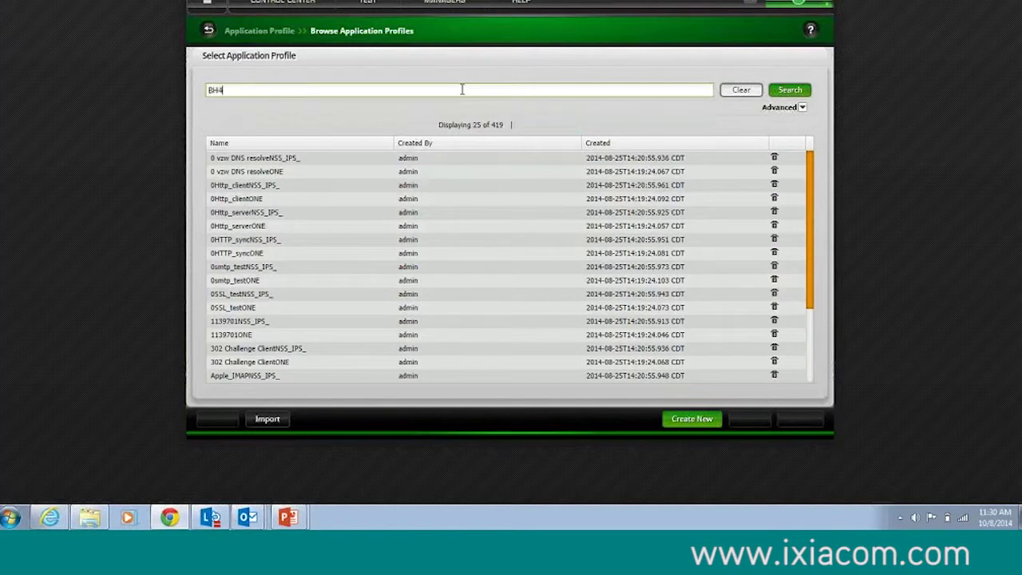
{"action": "key", "text": "Return"}
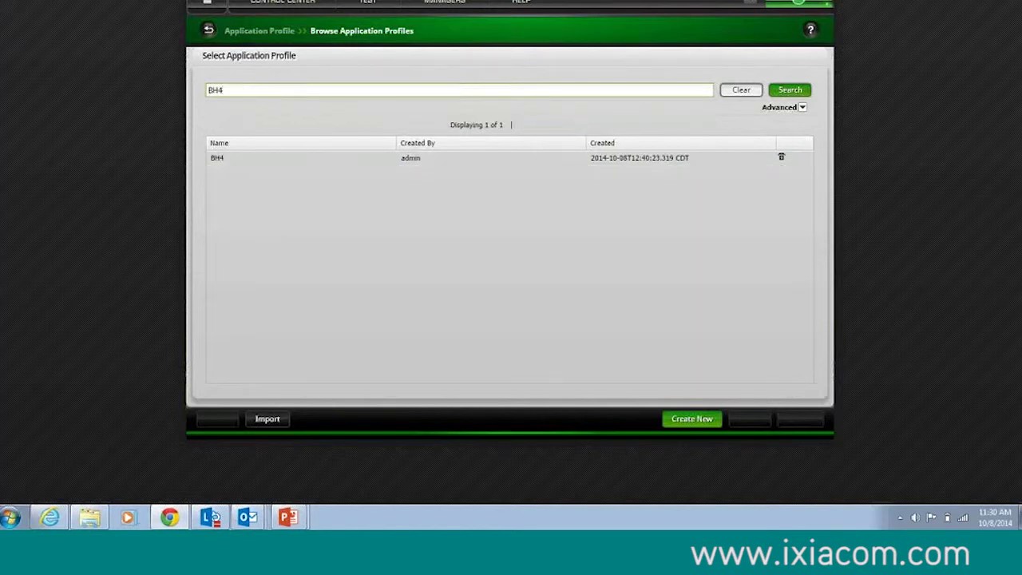
{"action": "left_click", "coordinate": [315, 159]}
{"action": "left_click", "coordinate": [750, 421]}
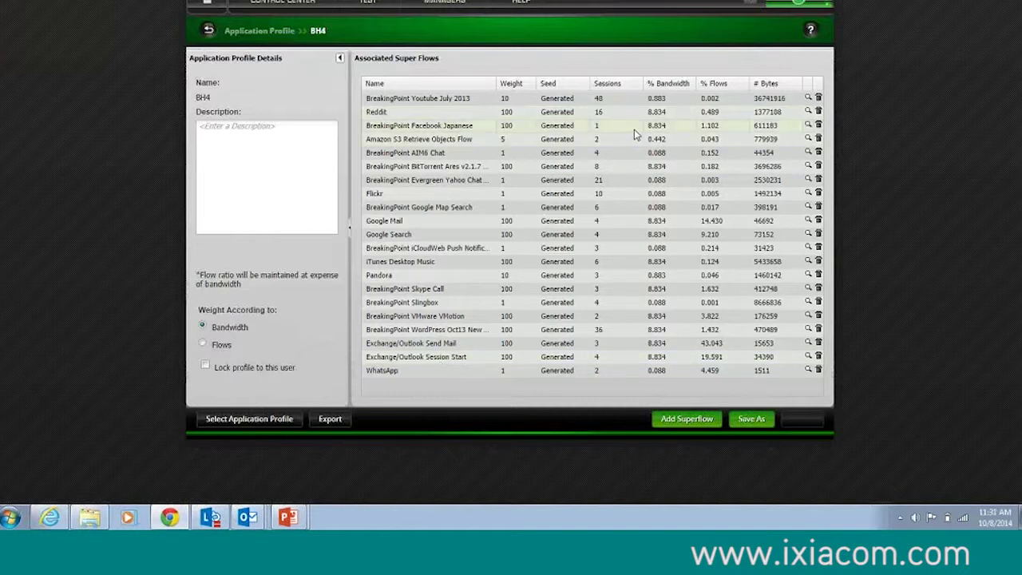
Open the Reddit super flow, review its flows with adjusted column widths, and collapse the Flows section to enlarge the Actions list.
{"action": "left_click", "coordinate": [809, 113]}
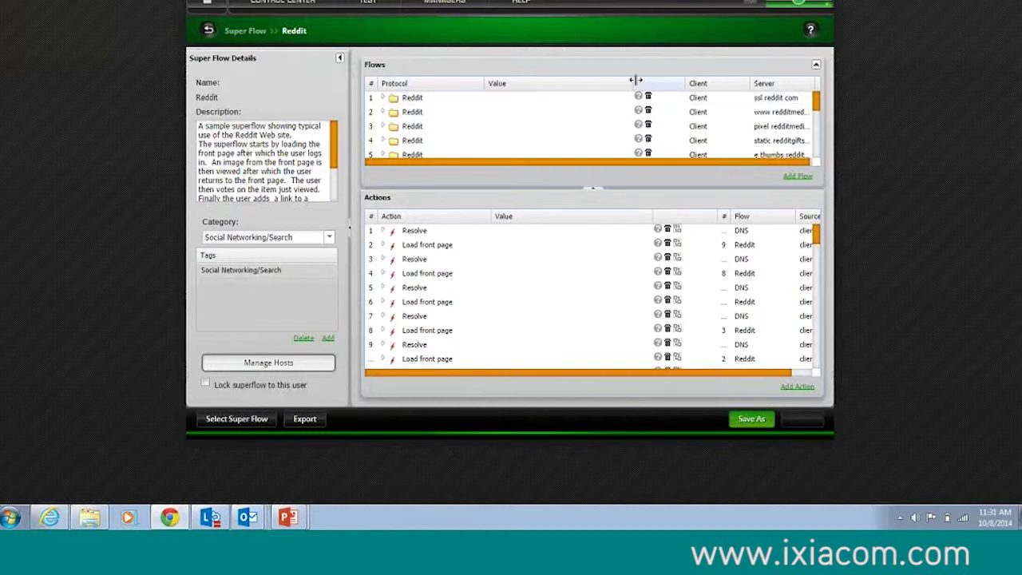
{"action": "left_click_drag", "start_coordinate": [635, 80], "coordinate": [572, 80]}
{"action": "scroll", "coordinate": [415, 111], "scroll_direction": "down", "scroll_amount": 3}
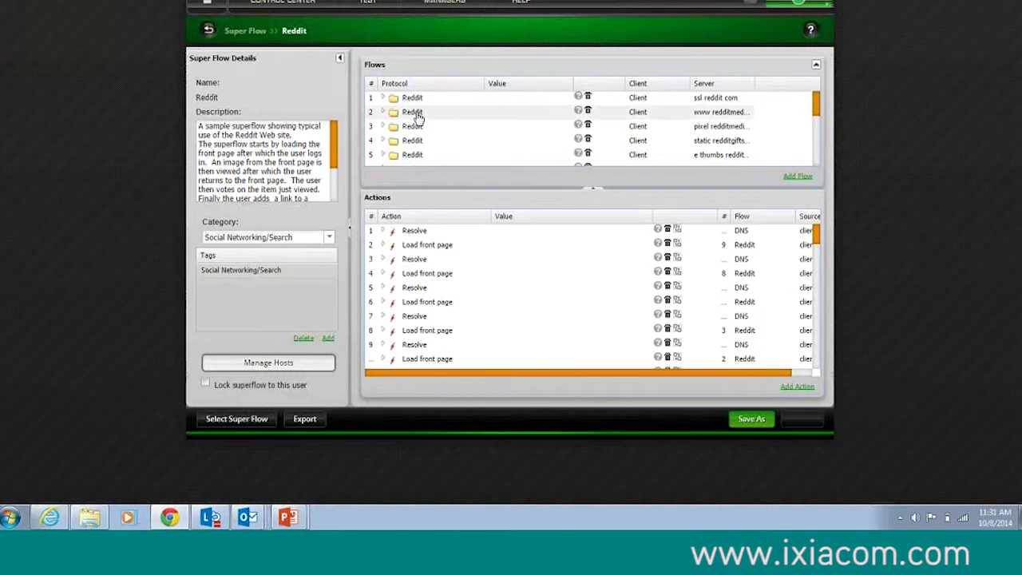
{"action": "scroll", "coordinate": [421, 120], "scroll_direction": "down", "scroll_amount": 2}
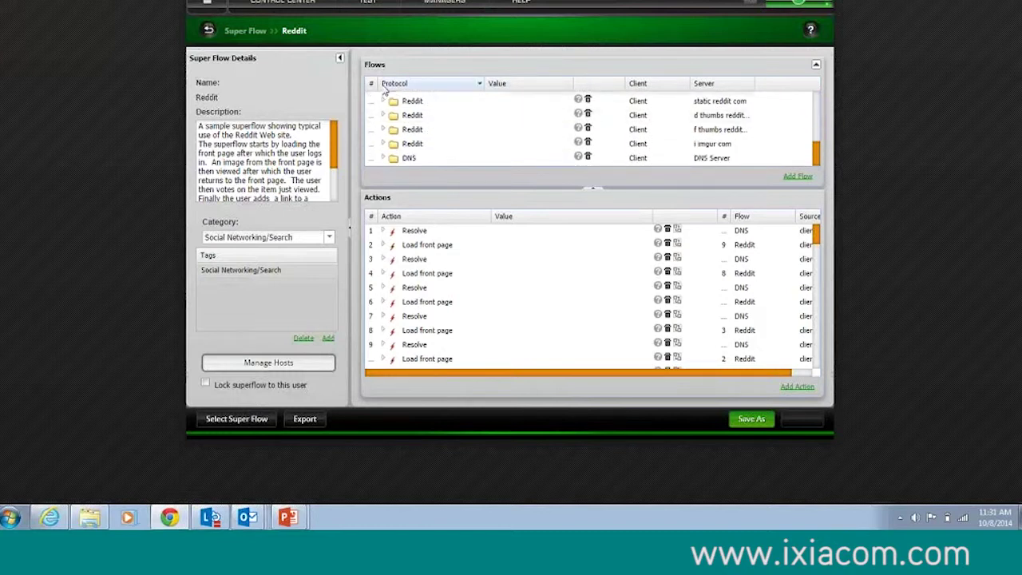
{"action": "left_click_drag", "start_coordinate": [372, 83], "coordinate": [391, 83]}
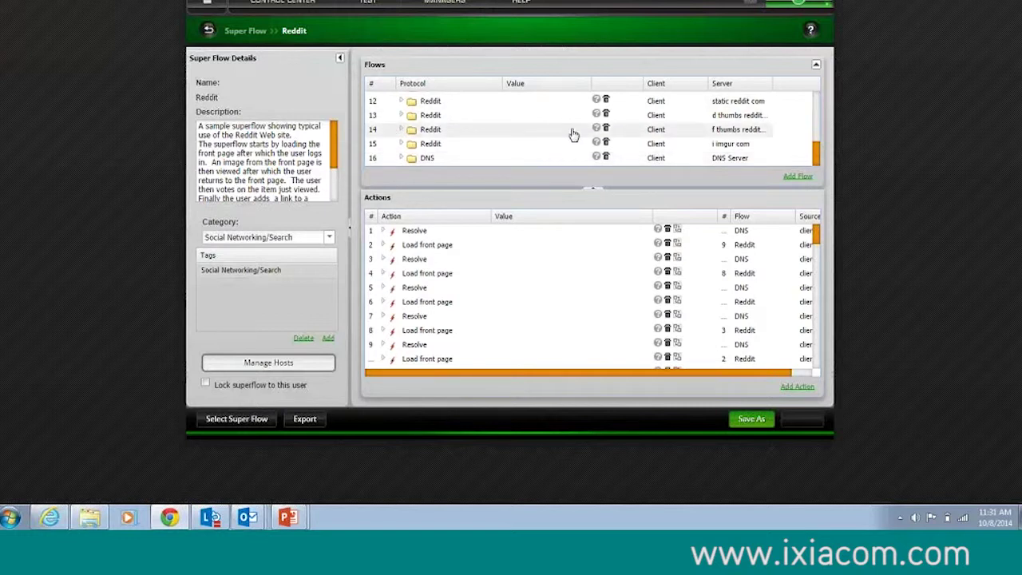
{"action": "scroll", "coordinate": [572, 133], "scroll_direction": "up", "scroll_amount": 4}
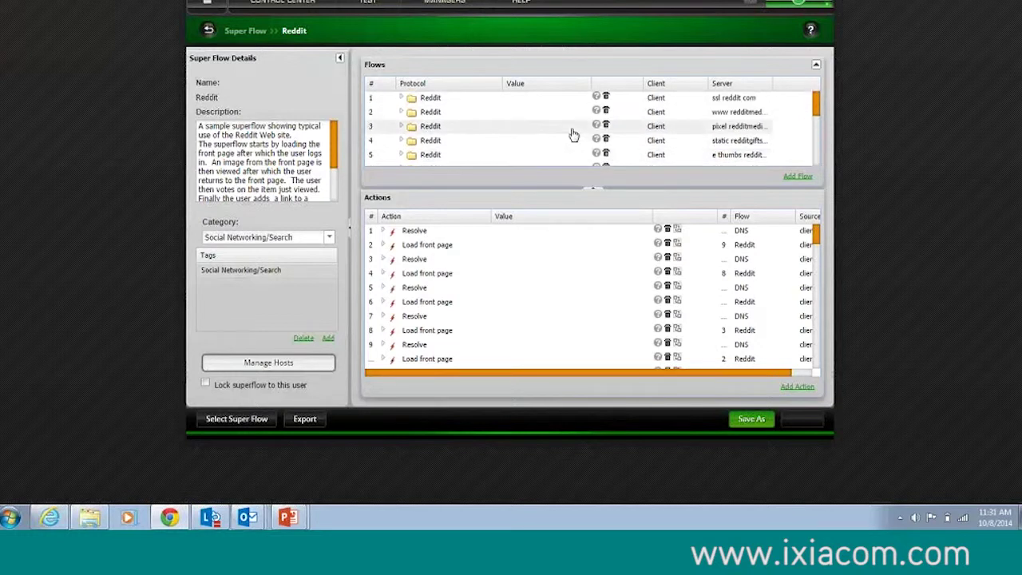
{"action": "left_click", "coordinate": [594, 193]}
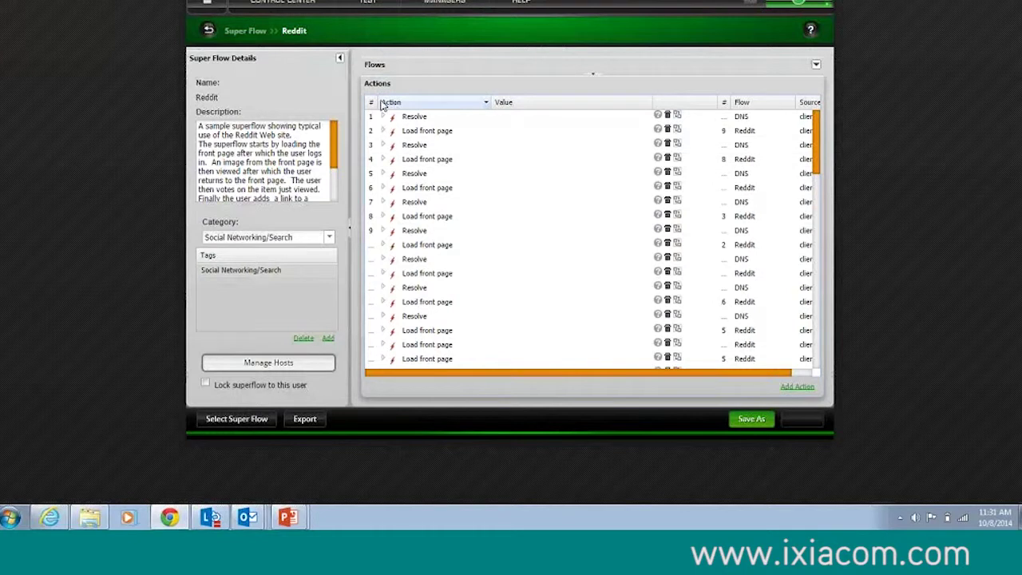
Widen the action number column in the Reddit super flow and expand action 2, Load front page, to view its parameters.
{"action": "left_click_drag", "start_coordinate": [380, 102], "coordinate": [398, 102]}
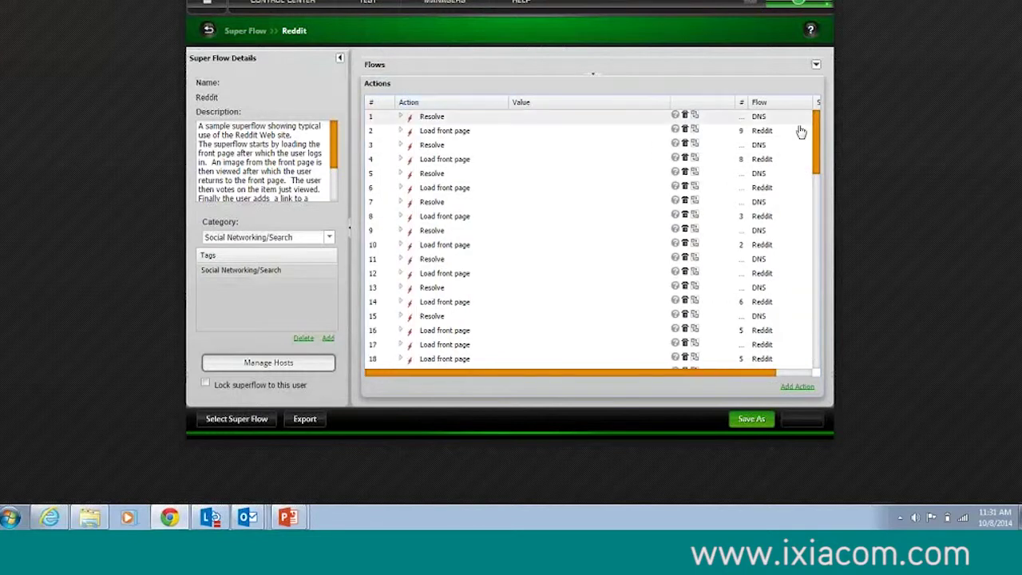
{"action": "left_click_drag", "start_coordinate": [814, 125], "coordinate": [789, 119]}
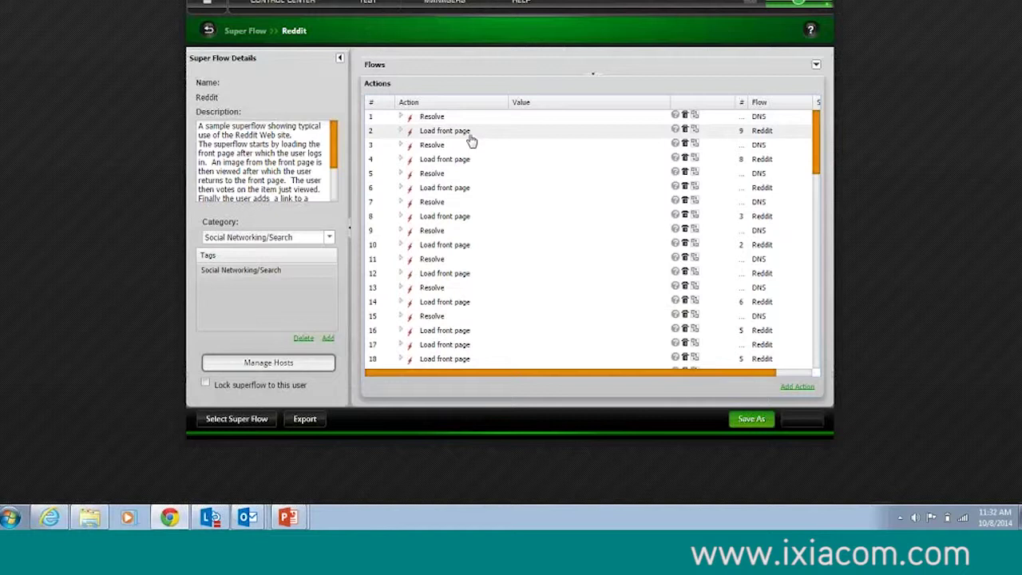
{"action": "left_click", "coordinate": [400, 130]}
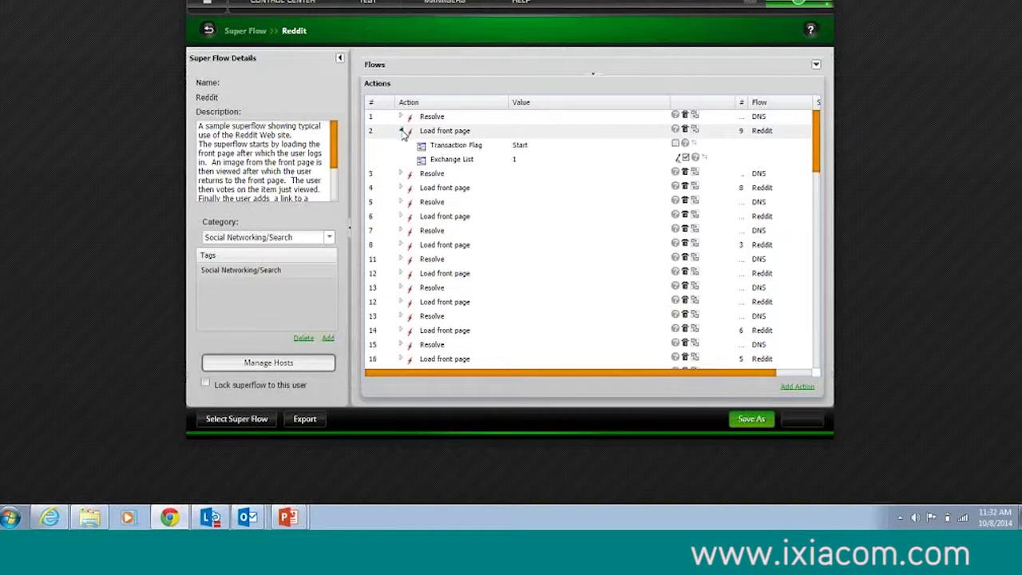
Examine the parameters of action 33, Accept TLS, and of action 38, Login, in the Reddit super flow.
{"action": "scroll", "coordinate": [415, 208], "scroll_direction": "down", "scroll_amount": 7}
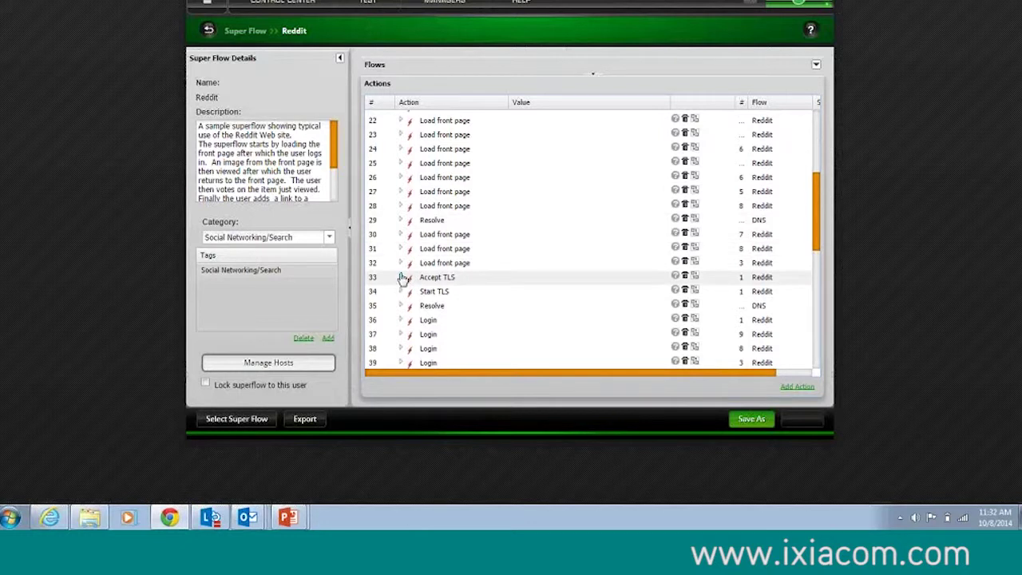
{"action": "left_click", "coordinate": [401, 277]}
{"action": "scroll", "coordinate": [535, 246], "scroll_direction": "down", "scroll_amount": 4}
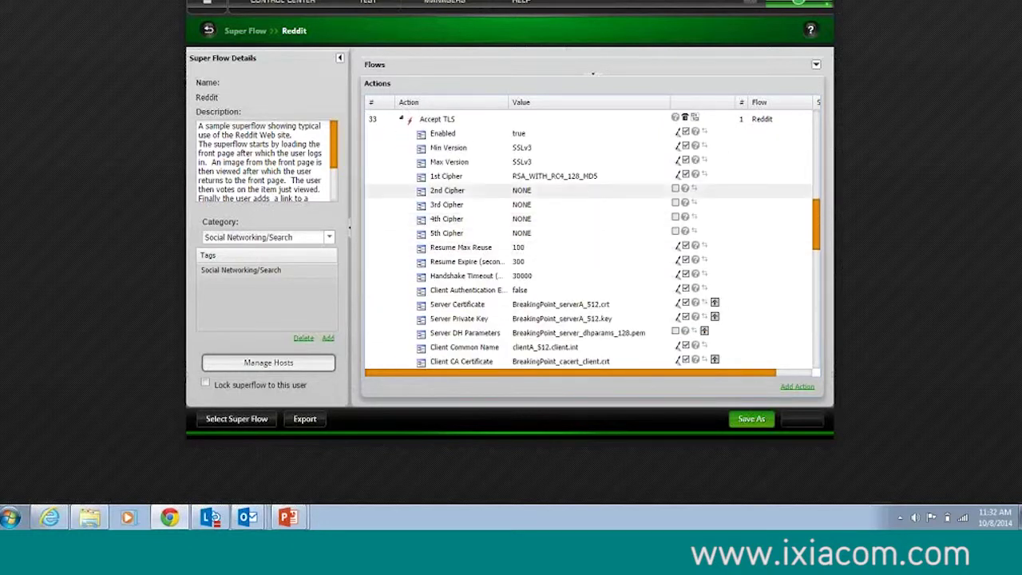
{"action": "scroll", "coordinate": [562, 197], "scroll_direction": "down", "scroll_amount": 8}
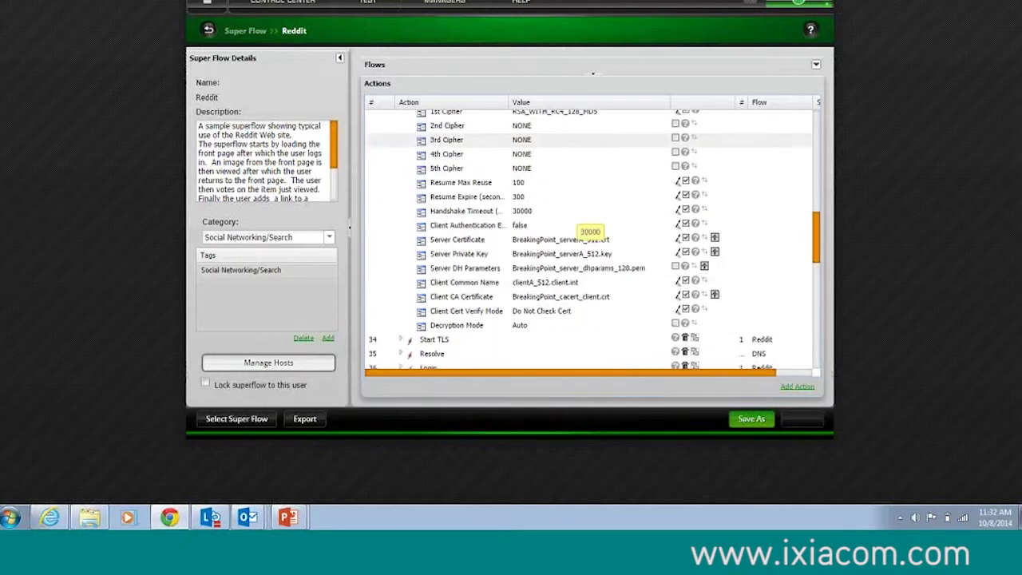
{"action": "scroll", "coordinate": [406, 140], "scroll_direction": "down", "scroll_amount": 3}
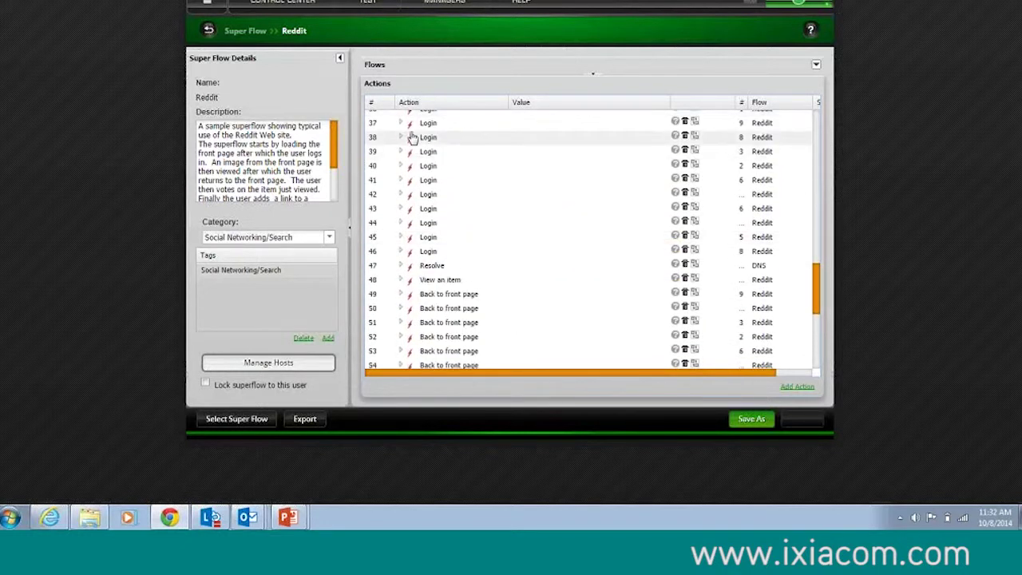
{"action": "scroll", "coordinate": [485, 178], "scroll_direction": "up", "scroll_amount": 5}
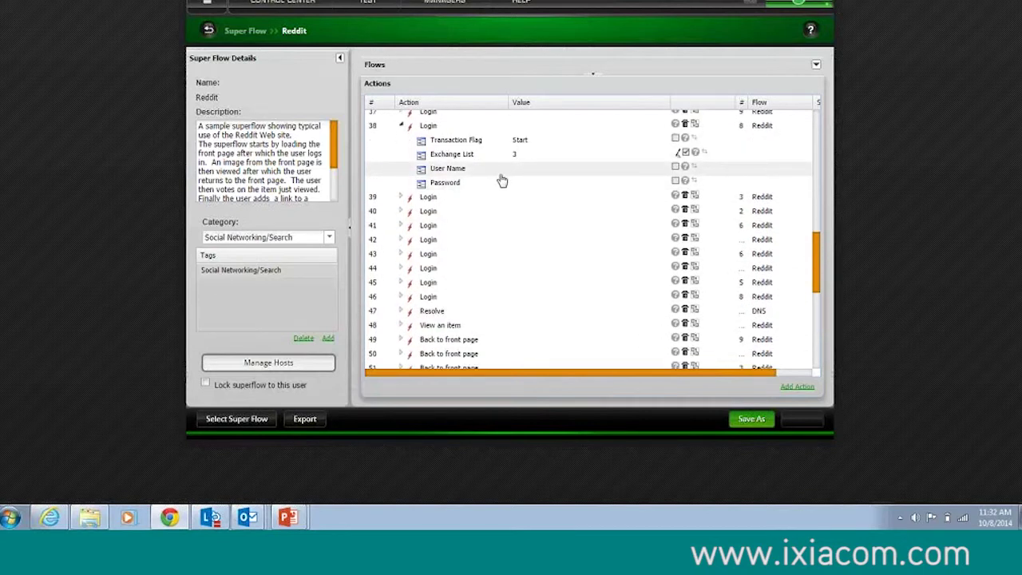
Filter the actions available to add to the Reddit flow by "dict" and close the list without adding one.
{"action": "left_click", "coordinate": [796, 390]}
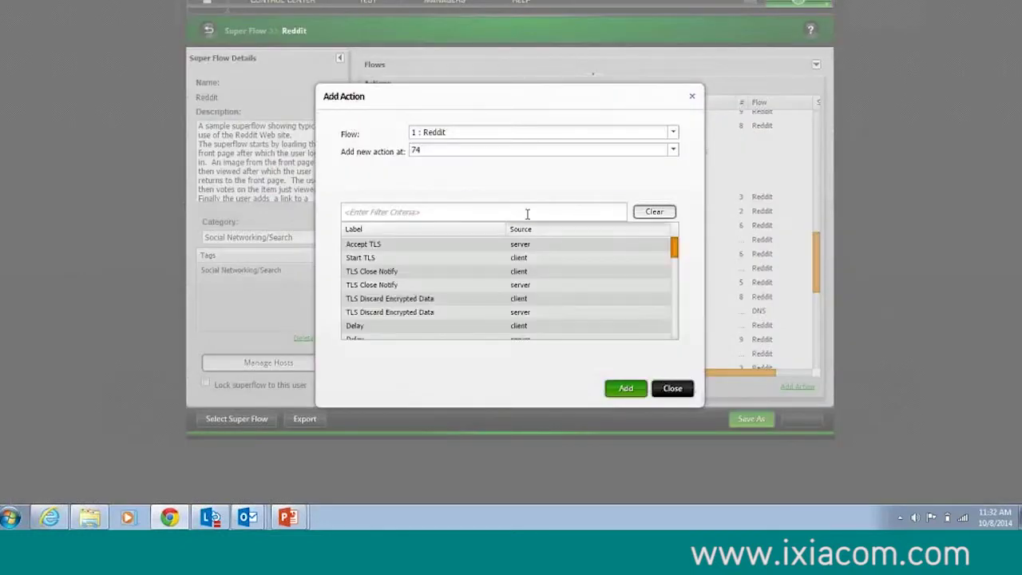
{"action": "type", "text": "dict"}
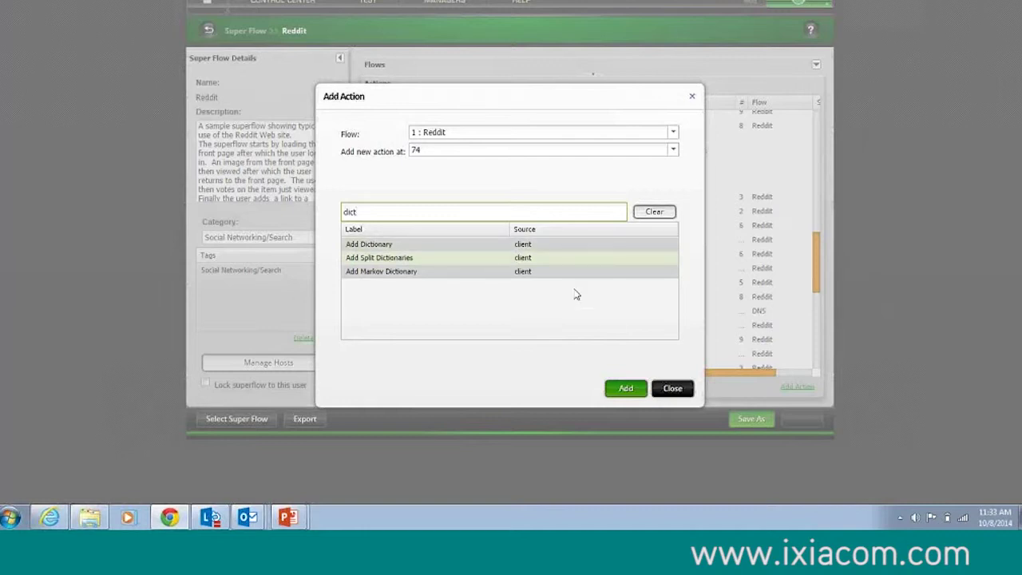
{"action": "key", "text": "Escape"}
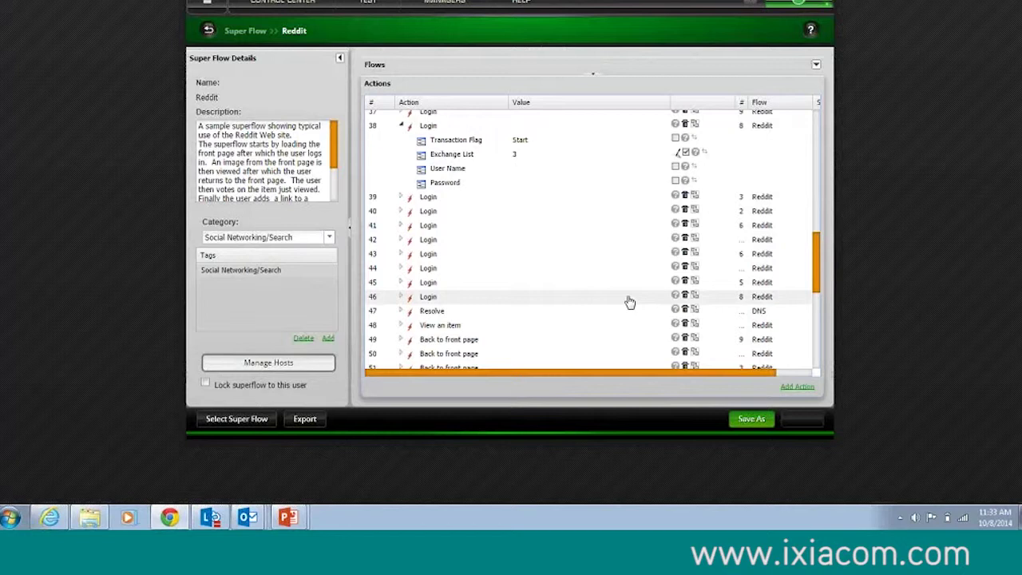
Enable the User Name parameter of Login action 38 and set it to ##loweralpha(10,14)##.
{"action": "left_click", "coordinate": [499, 173]}
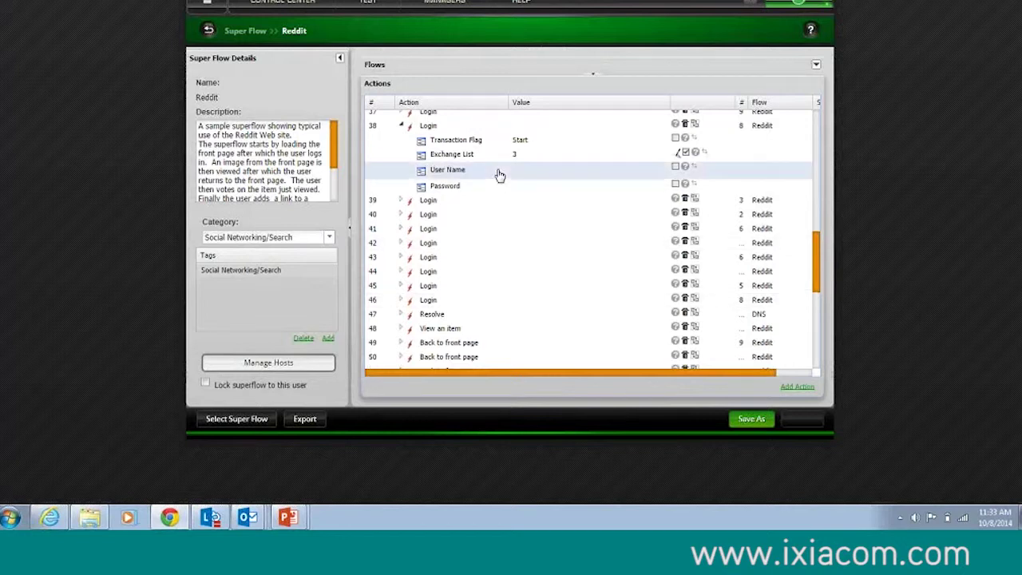
{"action": "left_click", "coordinate": [675, 166]}
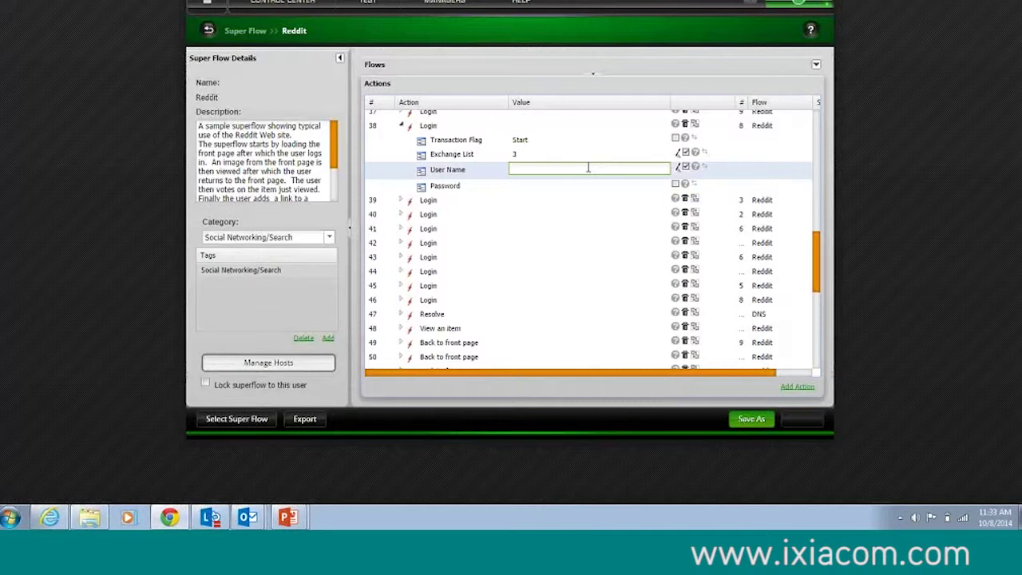
{"action": "type", "text": "##loweralpha(10,14)##"}
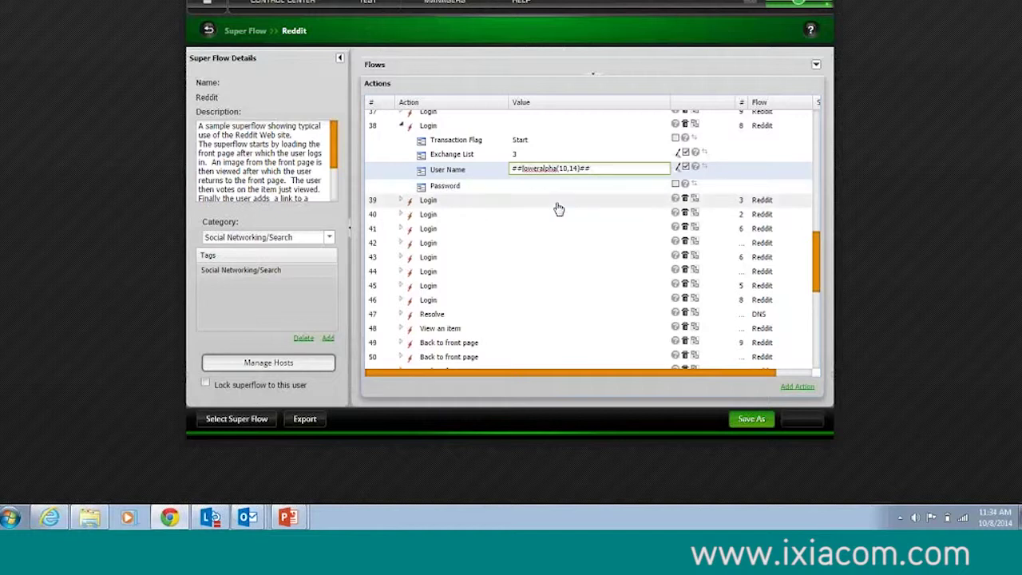
Change the User Name token of Login action 38 to ##loweralpha(48,64)##.
{"action": "key", "text": "BackSpace"}
{"action": "key", "text": "BackSpace"}
{"action": "key", "text": "BackSpace"}
{"action": "key", "text": "BackSpace"}
{"action": "key", "text": "BackSpace"}
{"action": "key", "text": "BackSpace"}
{"action": "key", "text": "BackSpace"}
{"action": "key", "text": "BackSpace"}
{"action": "key", "text": "BackSpace"}
{"action": "key", "text": "BackSpace"}
{"action": "type", "text": "hex"}
{"action": "key", "text": "Delete"}
{"action": "type", "text": "6"}
{"action": "key", "text": "Left"}
{"action": "key", "text": "Left"}
{"action": "key", "text": "BackSpace"}
{"action": "key", "text": "BackSpace"}
{"action": "key", "text": "BackSpace"}
{"action": "type", "text": "loweralpha"}
{"action": "key", "text": "Right"}
{"action": "key", "text": "Right"}
{"action": "key", "text": "Right"}
{"action": "key", "text": "BackSpace"}
{"action": "key", "text": "BackSpace"}
{"action": "key", "text": "BackSpace"}
{"action": "type", "text": "48"}
Append a second copy of the ##loweralpha(48,64)## token to the User Name value of Login action 38.
{"action": "left_click_drag", "start_coordinate": [598, 167], "coordinate": [502, 169]}
{"action": "key", "text": "ctrl+c"}
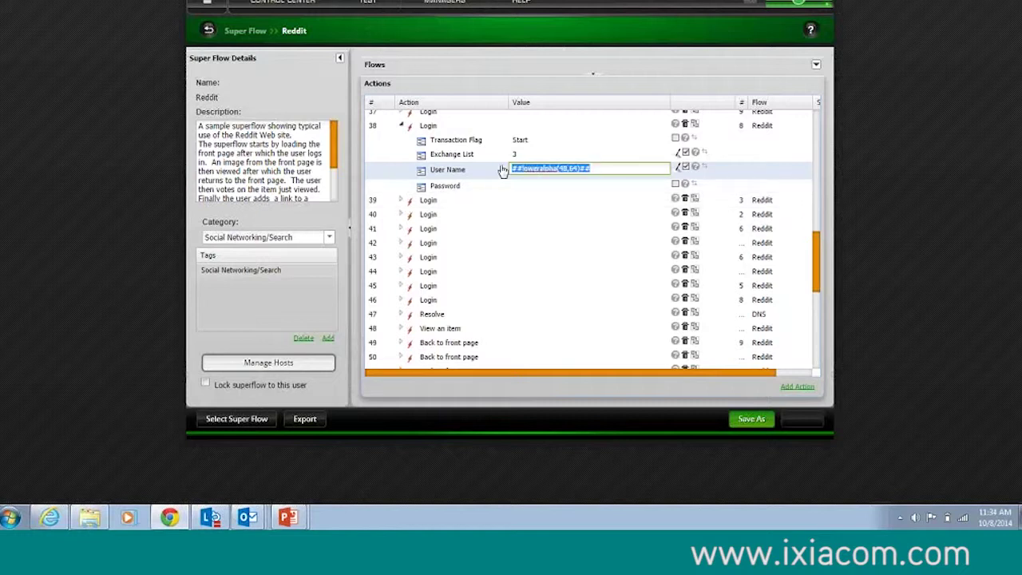
{"action": "key", "text": "End"}
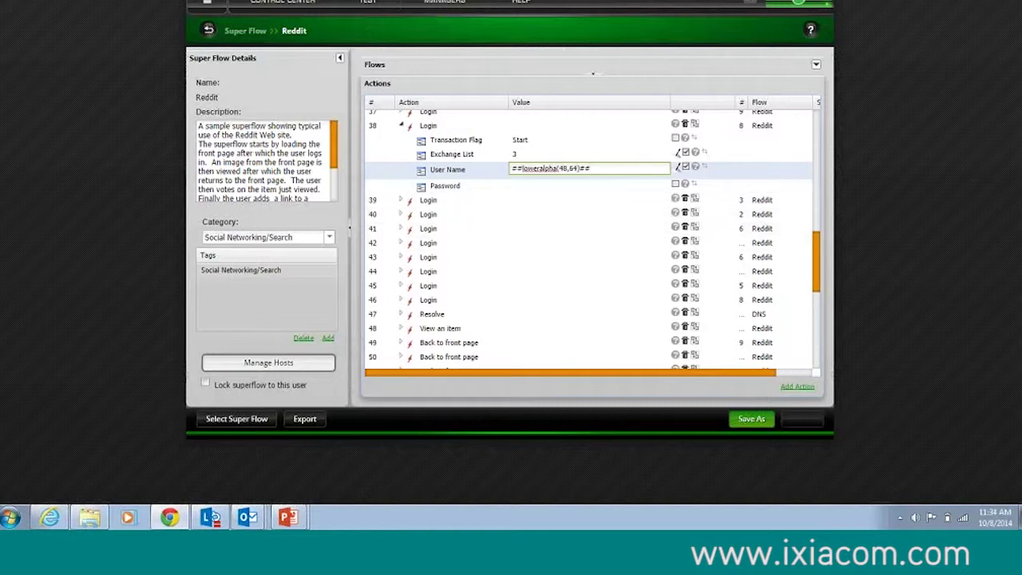
{"action": "key", "text": "ctrl+v"}
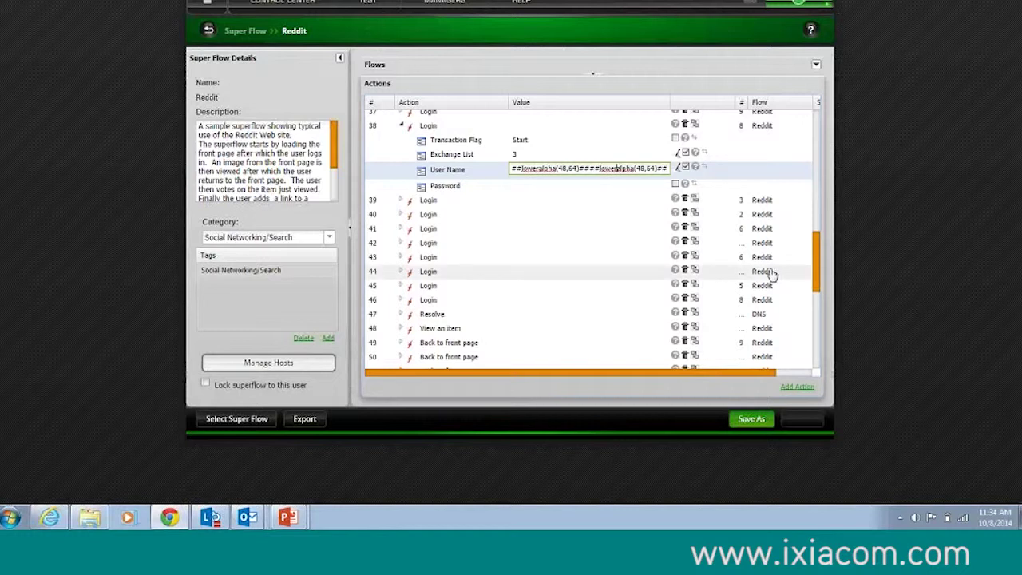
{"action": "key", "text": "Home"}
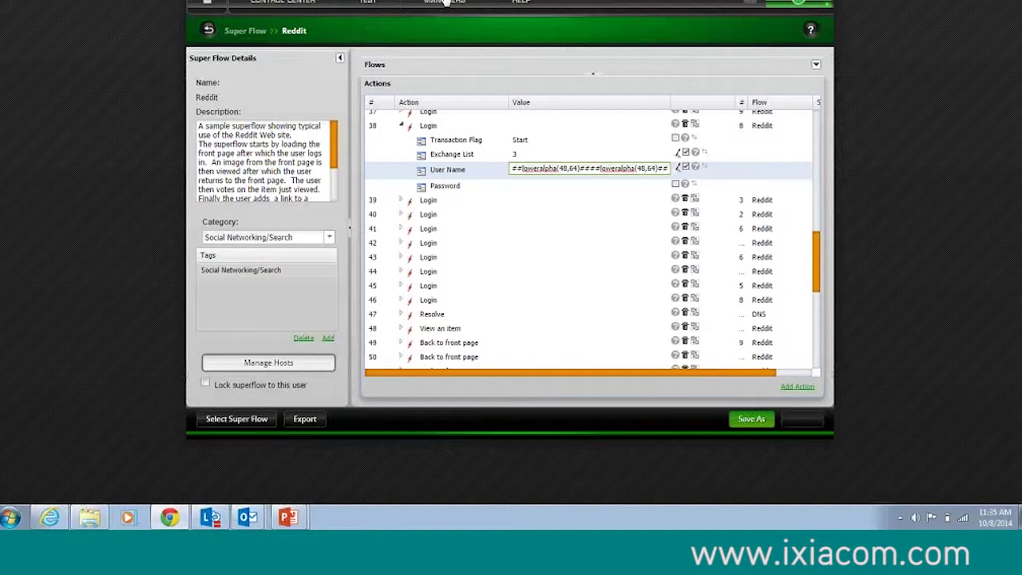
Open the Strike List manager, discarding the unsaved changes to the Reddit super flow.
{"action": "left_click", "coordinate": [444, 2]}
{"action": "left_click", "coordinate": [479, 23]}
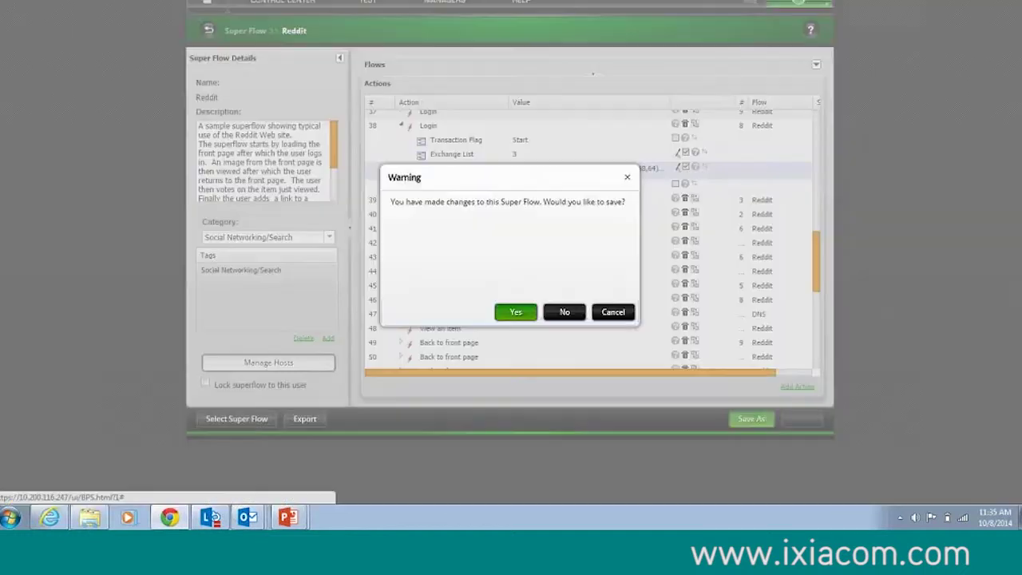
{"action": "left_click", "coordinate": [564, 311]}
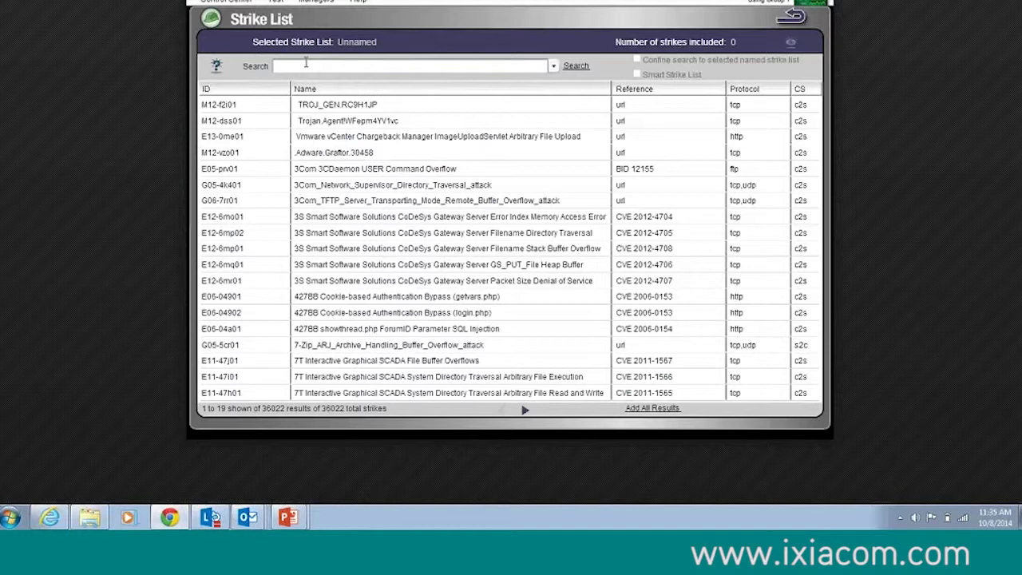
Search the strikes for "cve 2014" and view the second page of results.
{"action": "type", "text": "cve 2014"}
{"action": "left_click", "coordinate": [580, 67]}
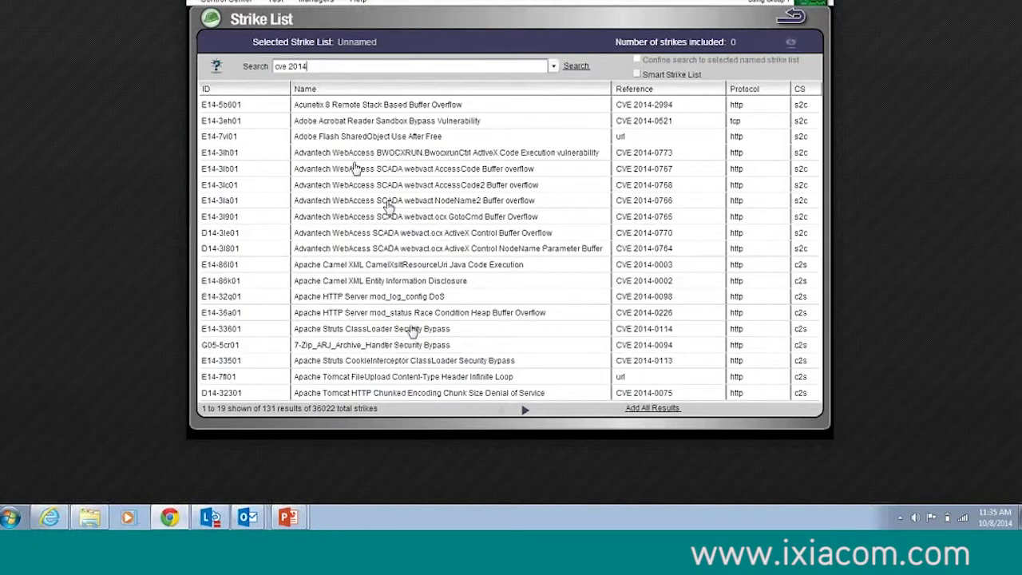
{"action": "left_click", "coordinate": [524, 410]}
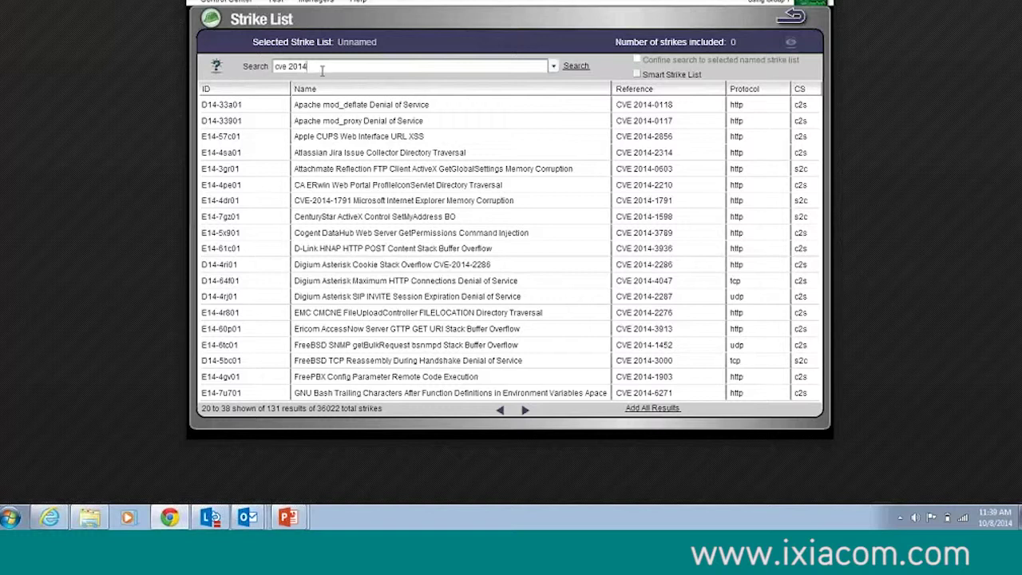
Reopen the recent test TechTalk_October.
{"action": "left_click", "coordinate": [275, 2]}
{"action": "mouse_move", "coordinate": [305, 53]}
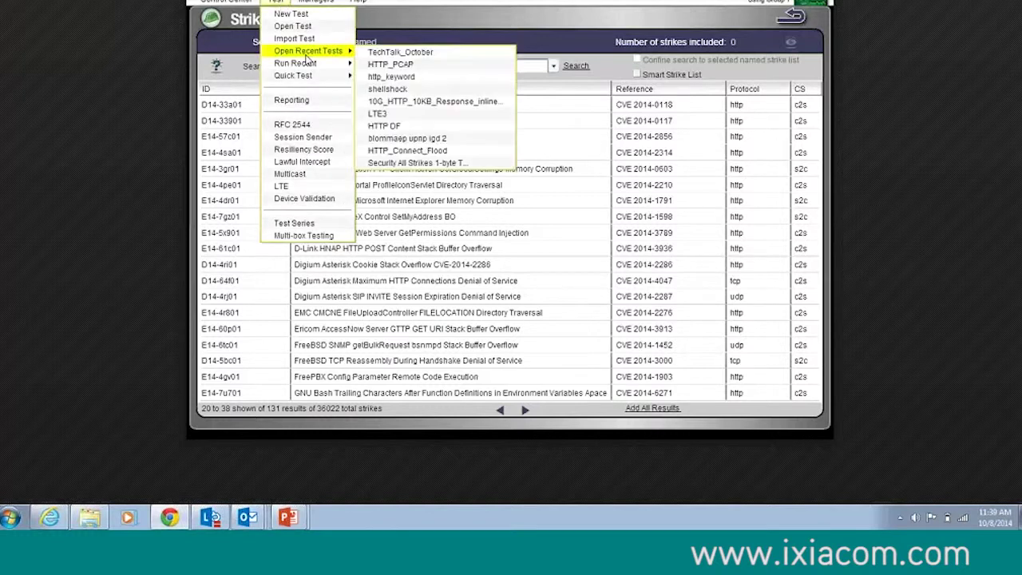
{"action": "left_click", "coordinate": [400, 52]}
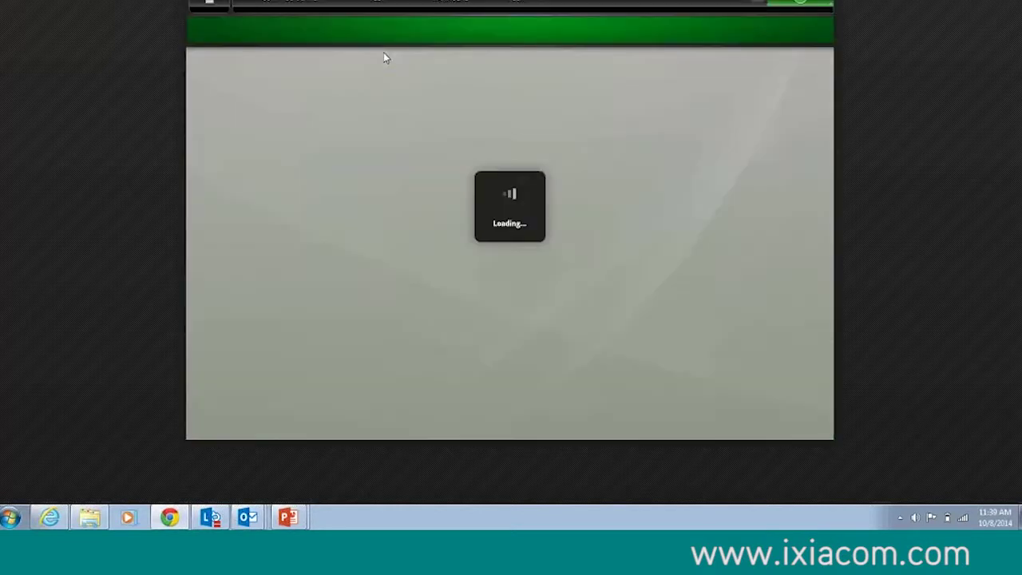